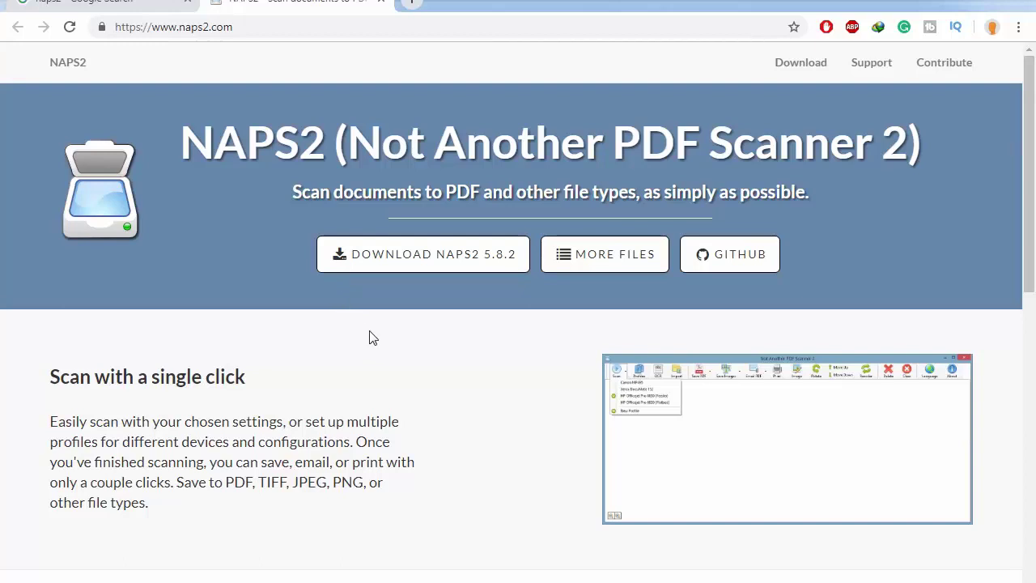
Switch from the browser to the installed NAPS2 scanning program.
key("super")
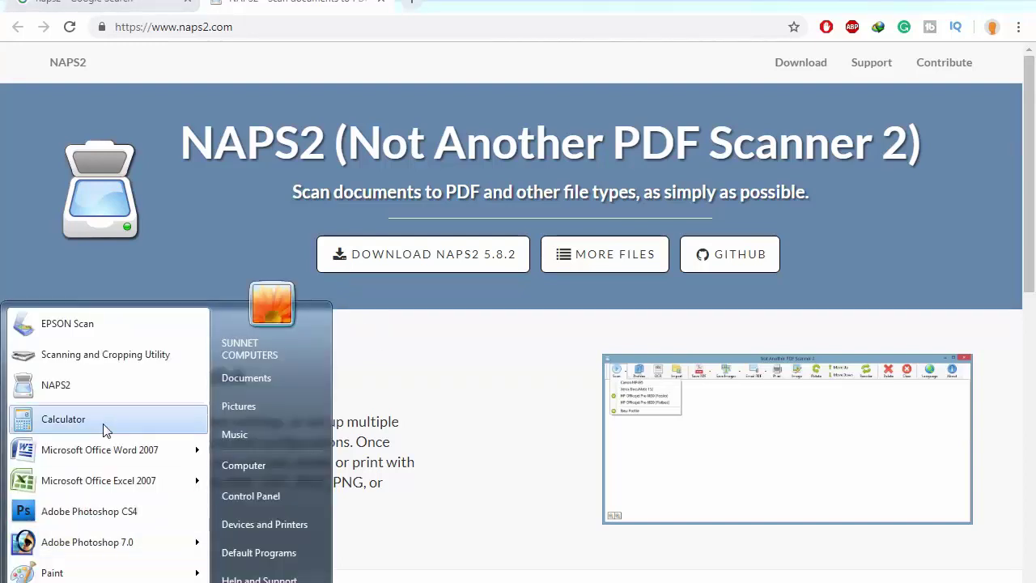
left_click(105, 390)
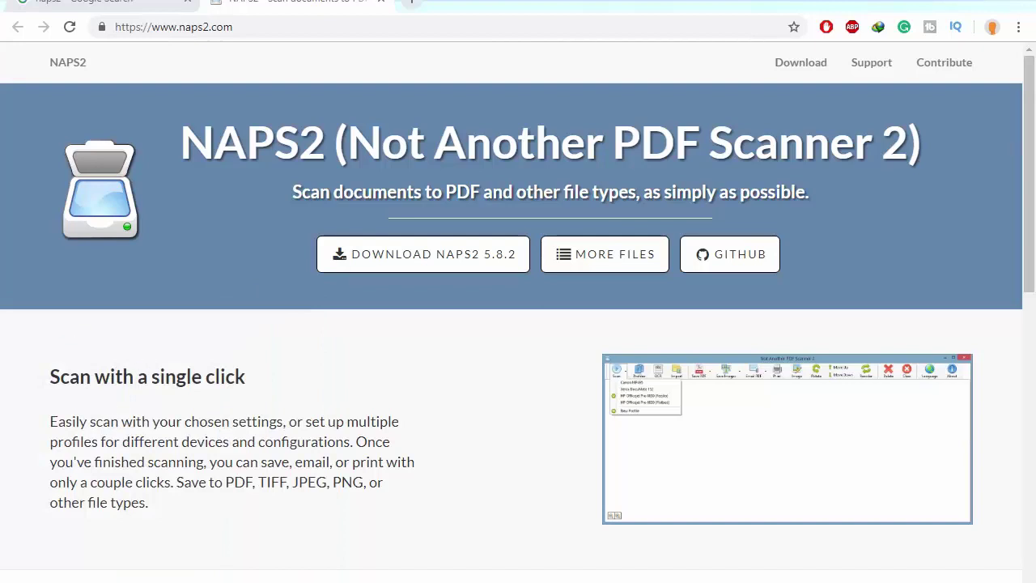
key("super")
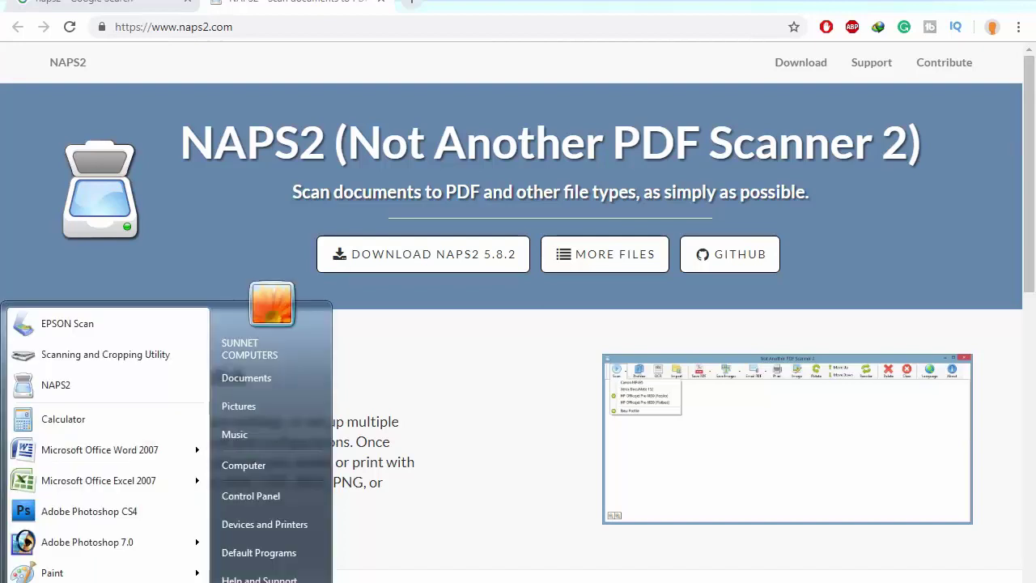
left_click(83, 384)
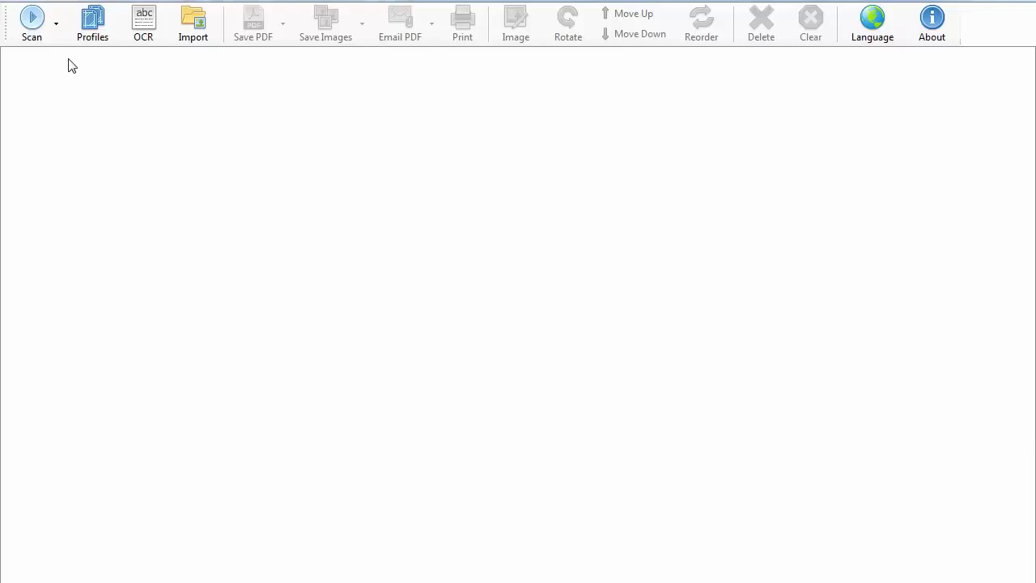
Start a new scan profile and try to assign the Color Network ScanGear 2 device to it with the WIA driver.
left_click(57, 35)
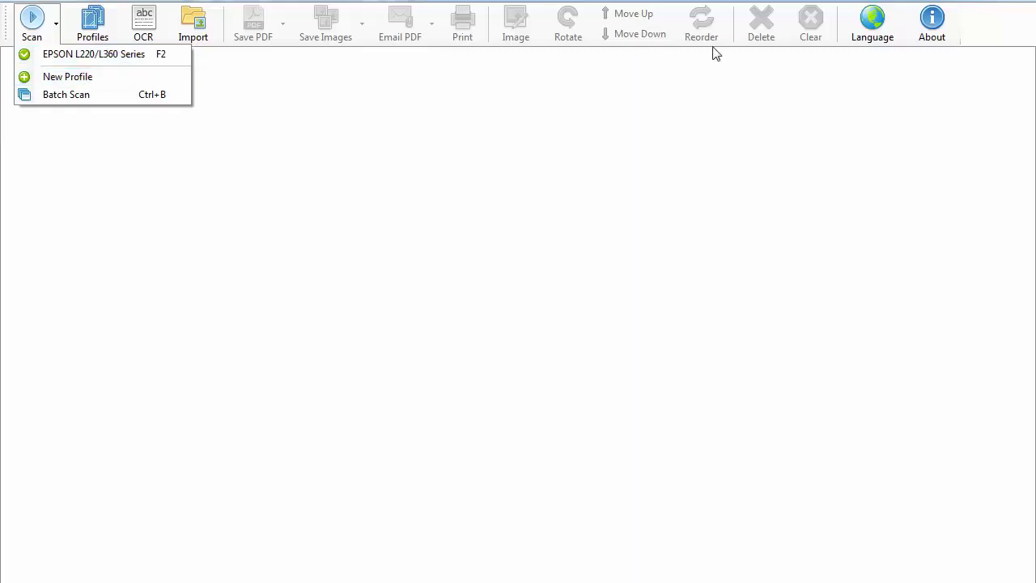
left_click(91, 84)
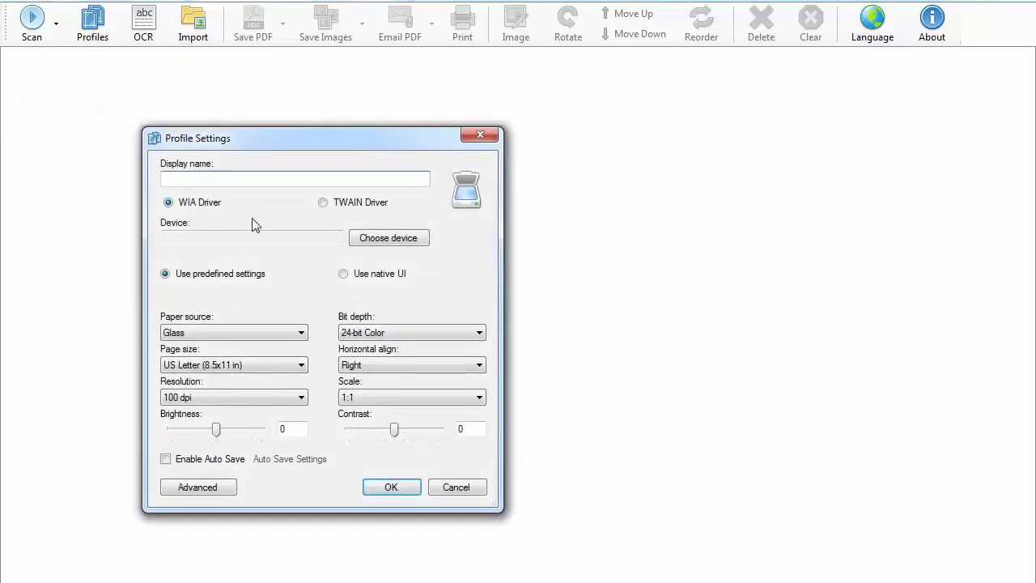
left_click(401, 239)
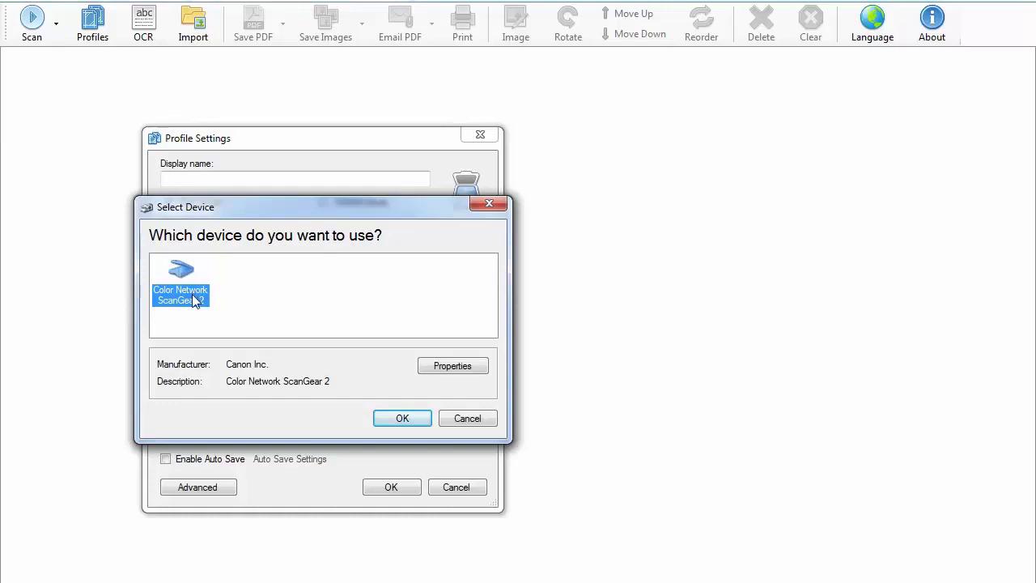
left_click(217, 297)
left_click(184, 301)
left_click(403, 423)
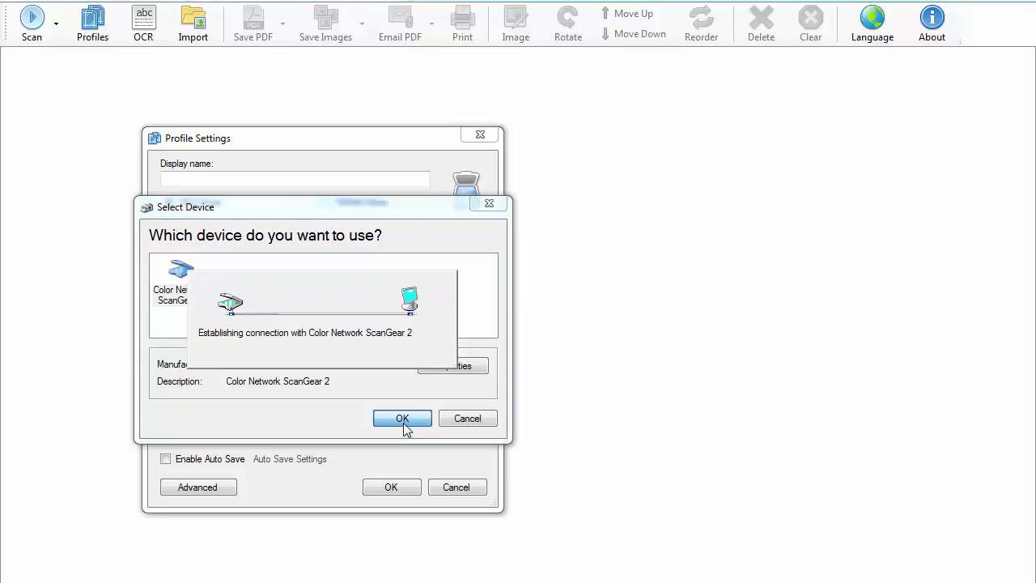
left_click(639, 356)
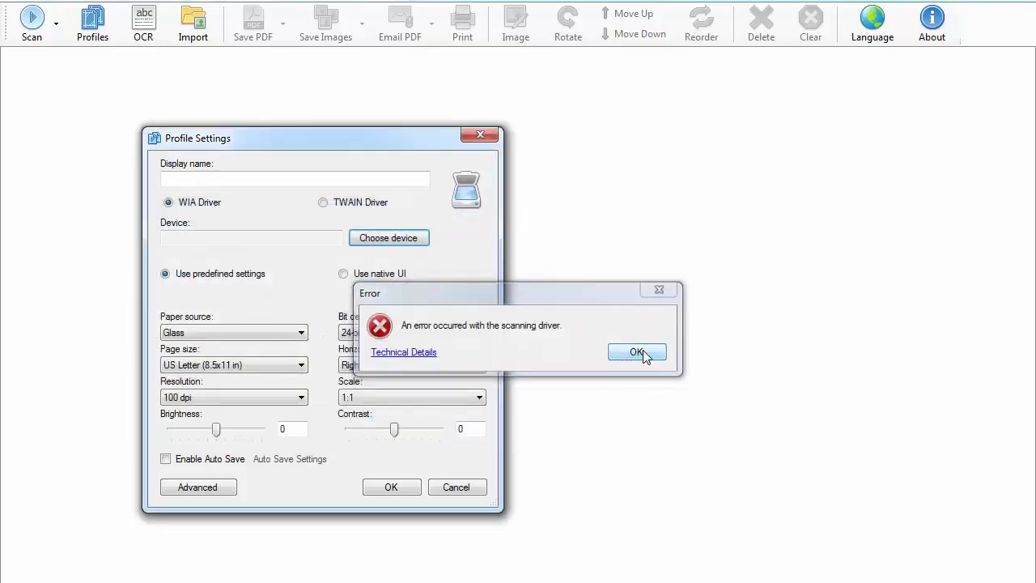
left_click(382, 243)
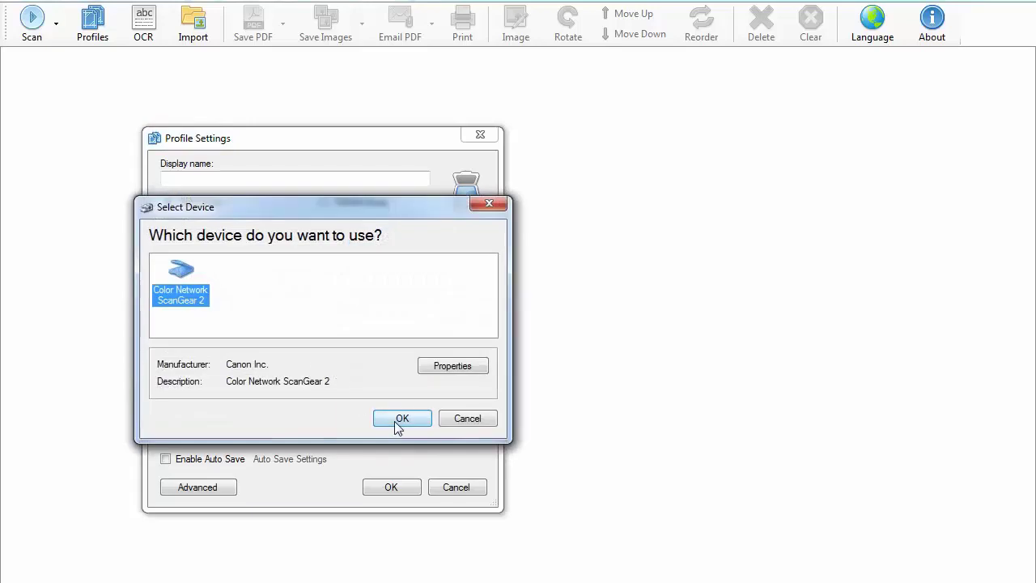
left_click(400, 421)
left_click(635, 353)
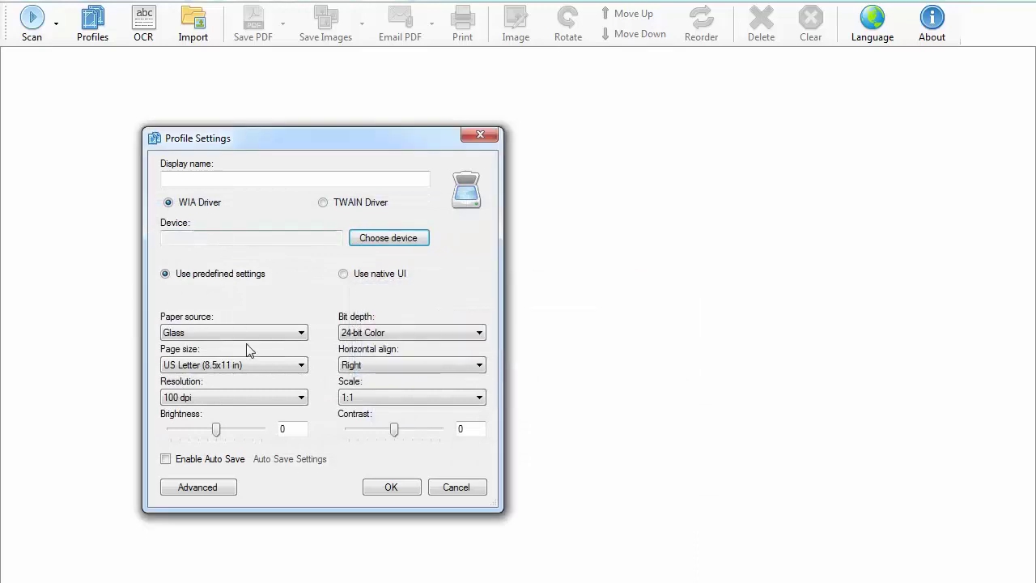
Try to save the new profile with page size A4 (210x297 mm) and resolution 200 dpi, and discard it.
left_click(215, 365)
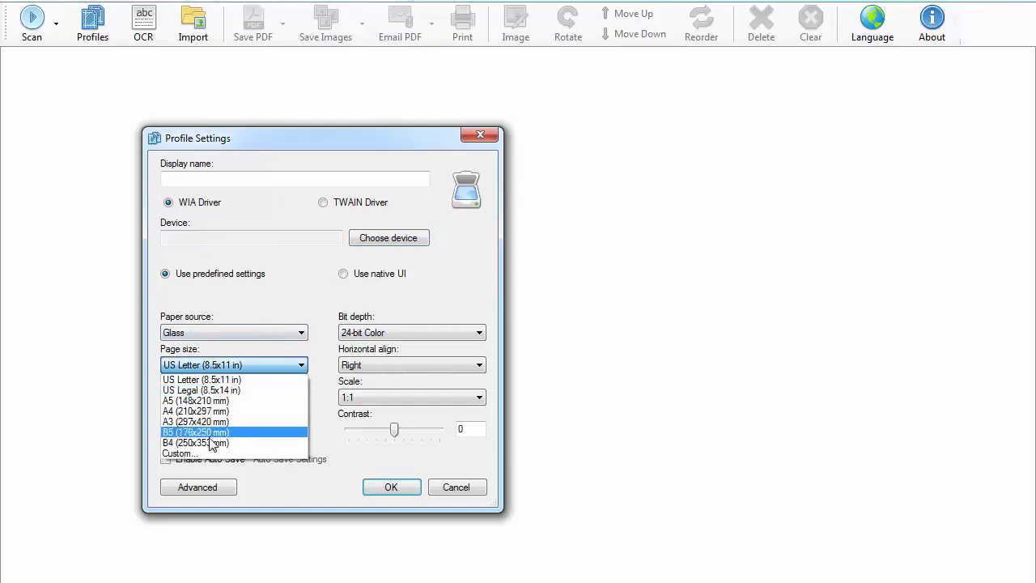
left_click(210, 411)
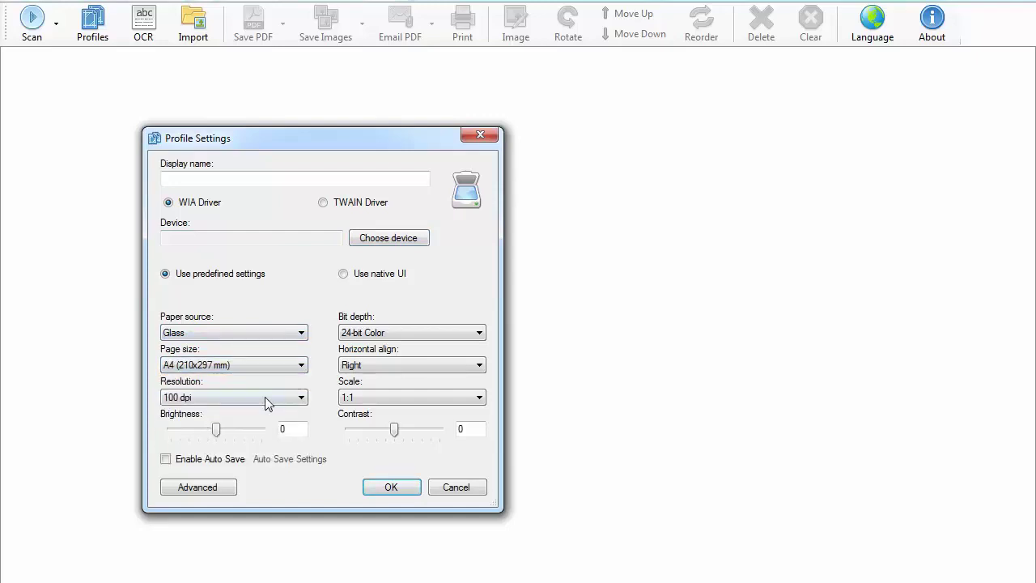
left_click(213, 397)
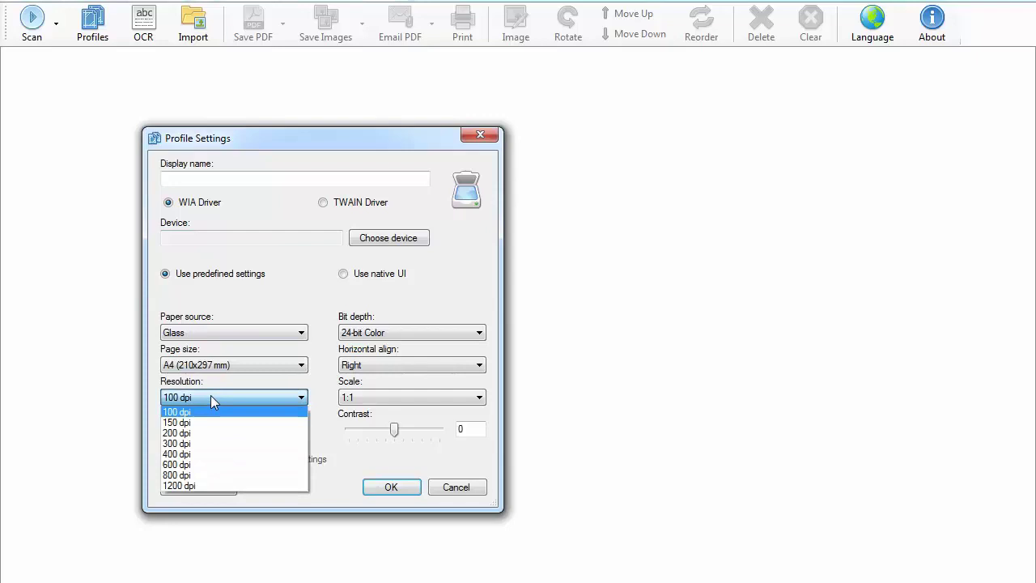
left_click(187, 435)
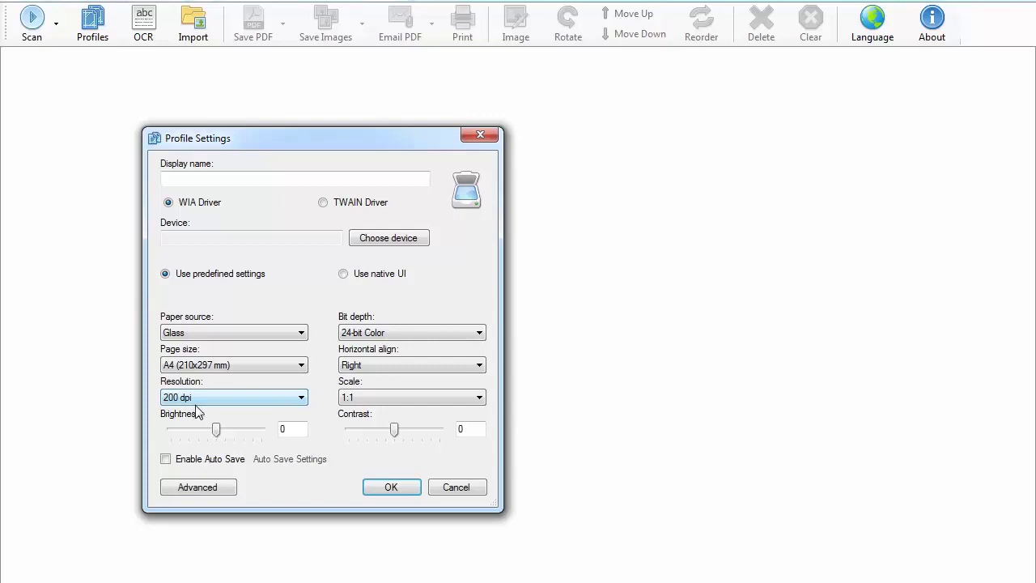
left_click(194, 399)
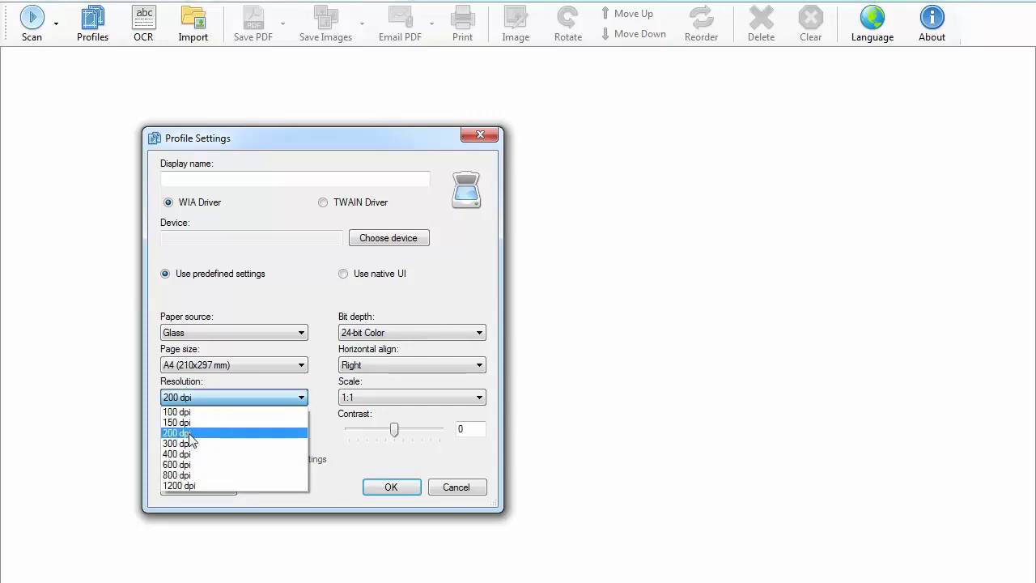
left_click(194, 434)
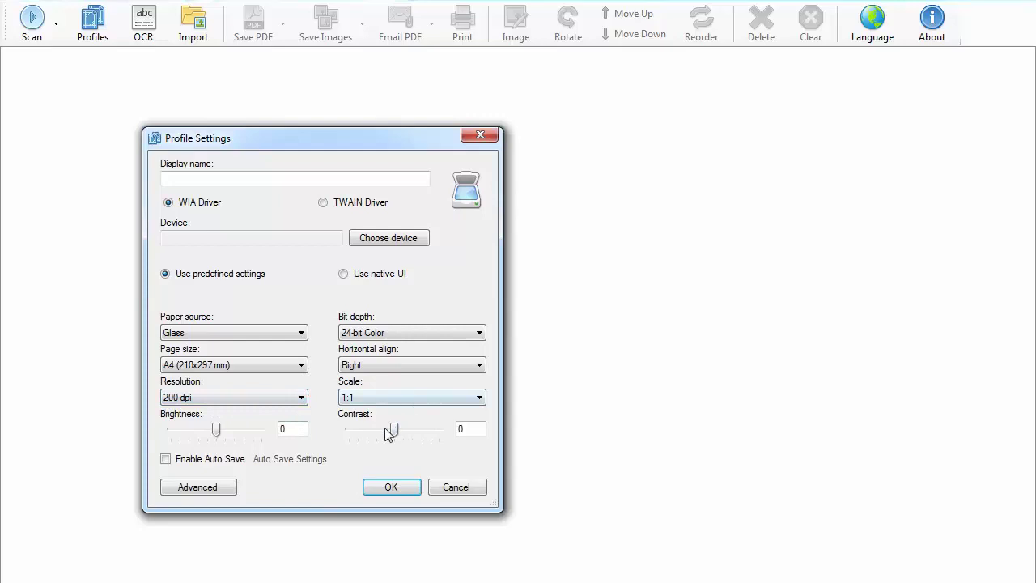
left_click(392, 486)
left_click(555, 447)
left_click(454, 488)
Scan the document using the existing EPSON L220/L360 Series profile.
left_click(56, 24)
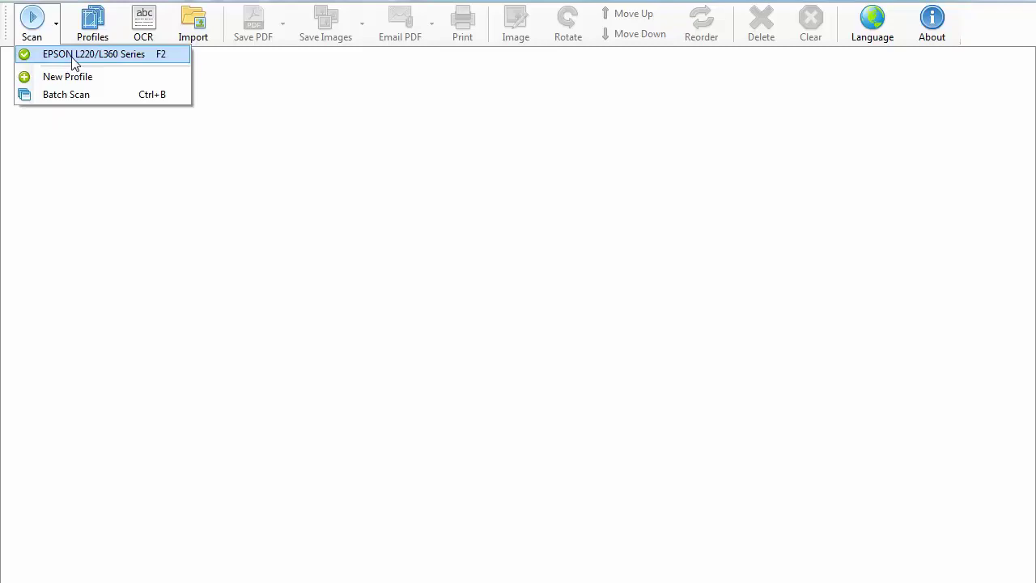
left_click(72, 55)
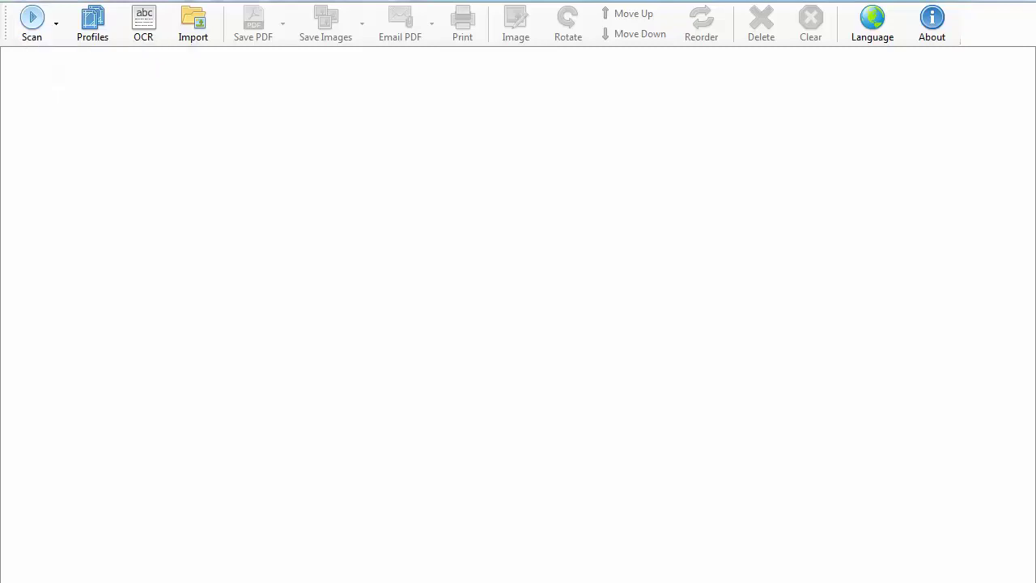
left_click(59, 43)
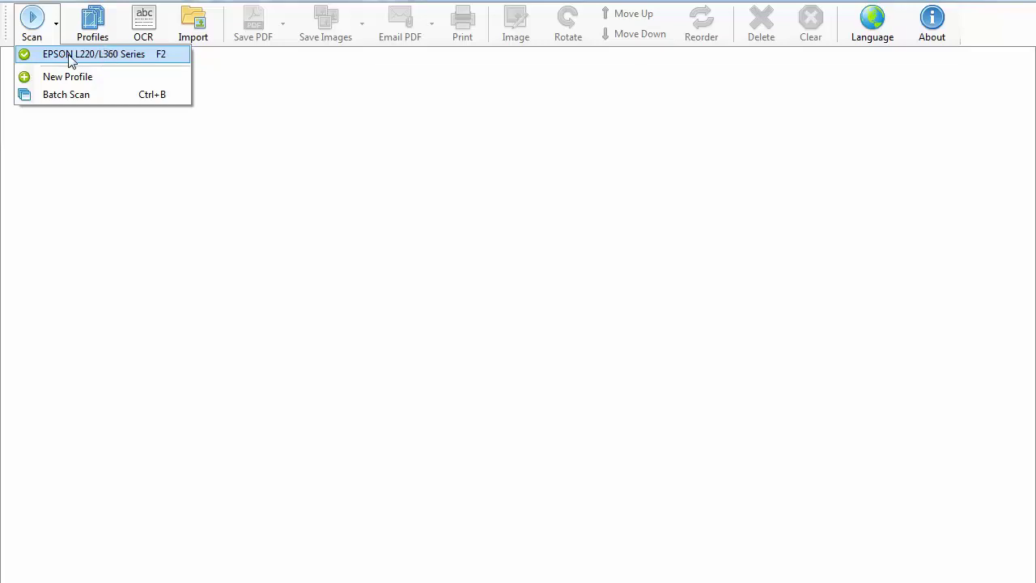
left_click(69, 56)
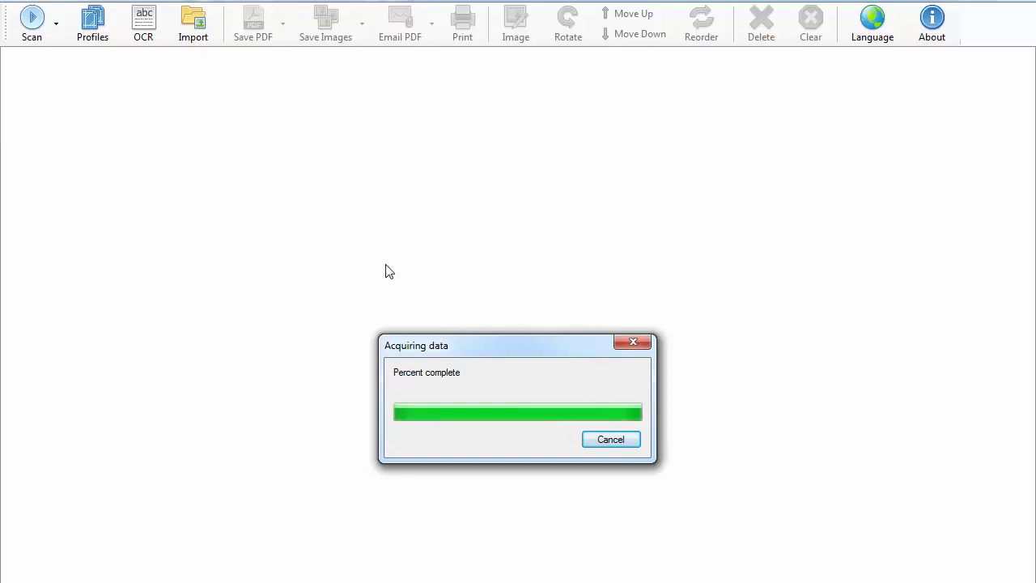
Preview the scanned page at a larger size, close the preview and deselect the page.
double_click(57, 119)
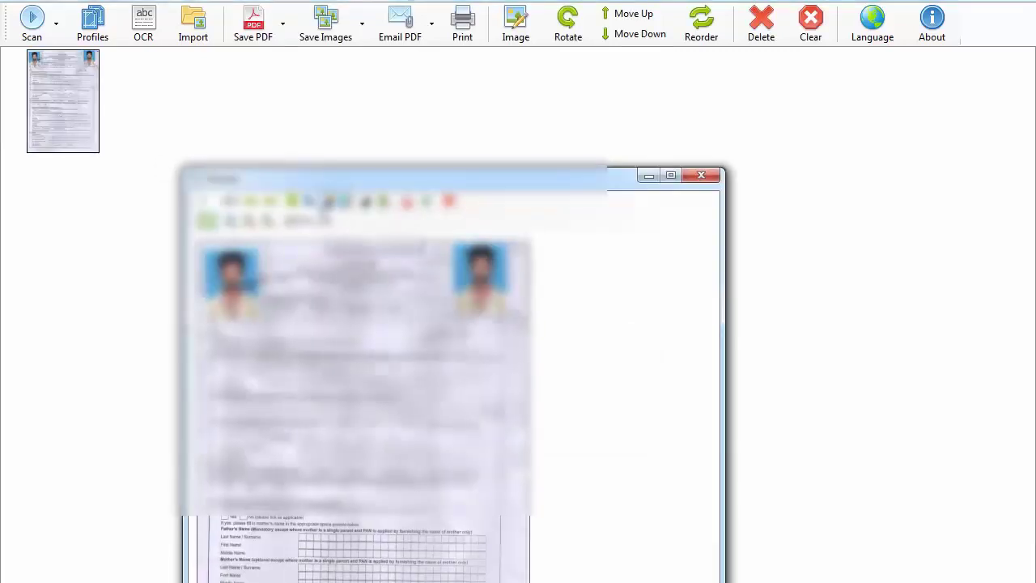
left_click_drag(531, 179, 557, 24)
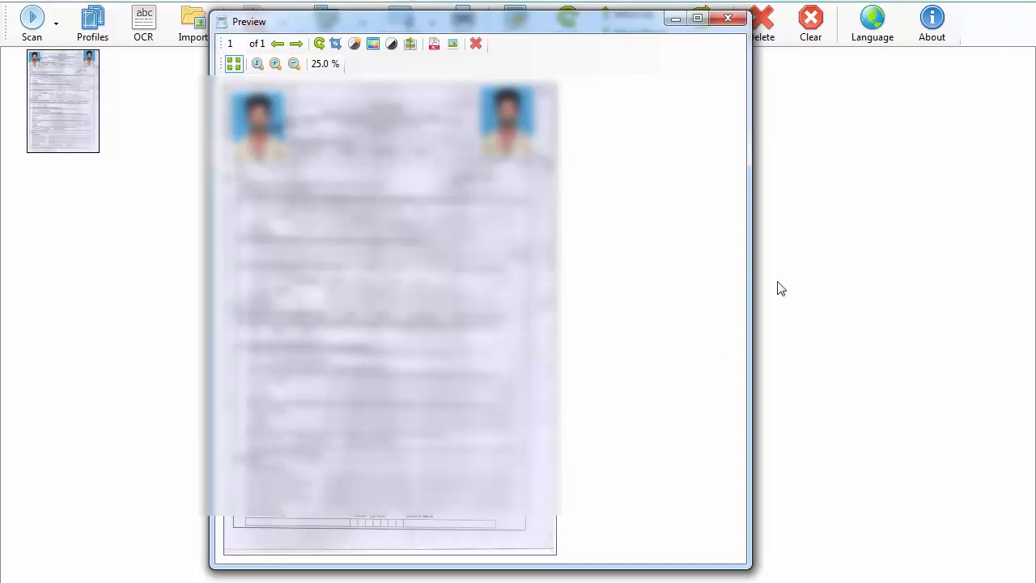
left_click(727, 19)
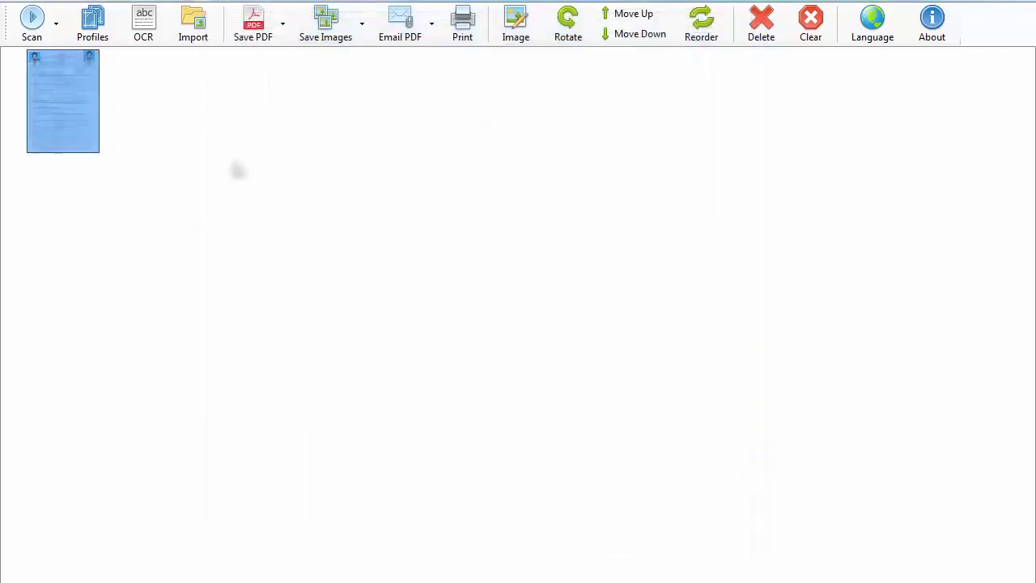
left_click(232, 168)
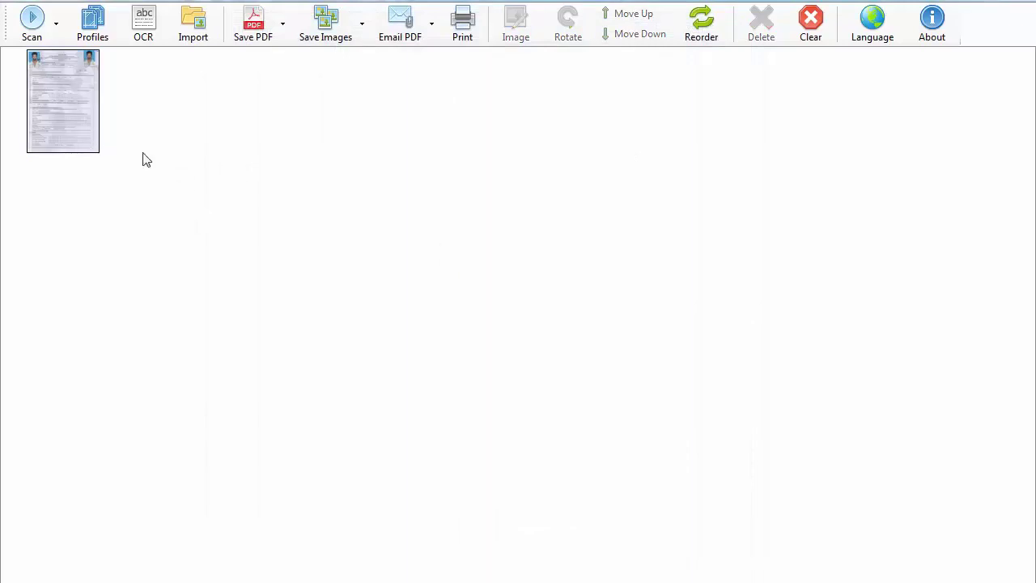
Examine the PDF and image saving options for all pages and for selected pages, with the scanned page selected and deselected.
left_click(284, 42)
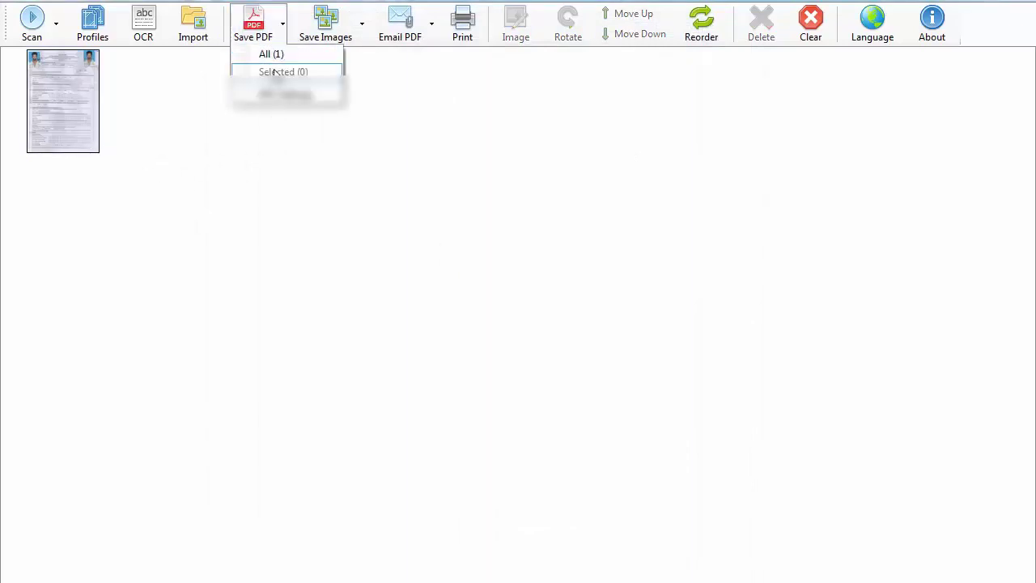
left_click(63, 101)
left_click(283, 41)
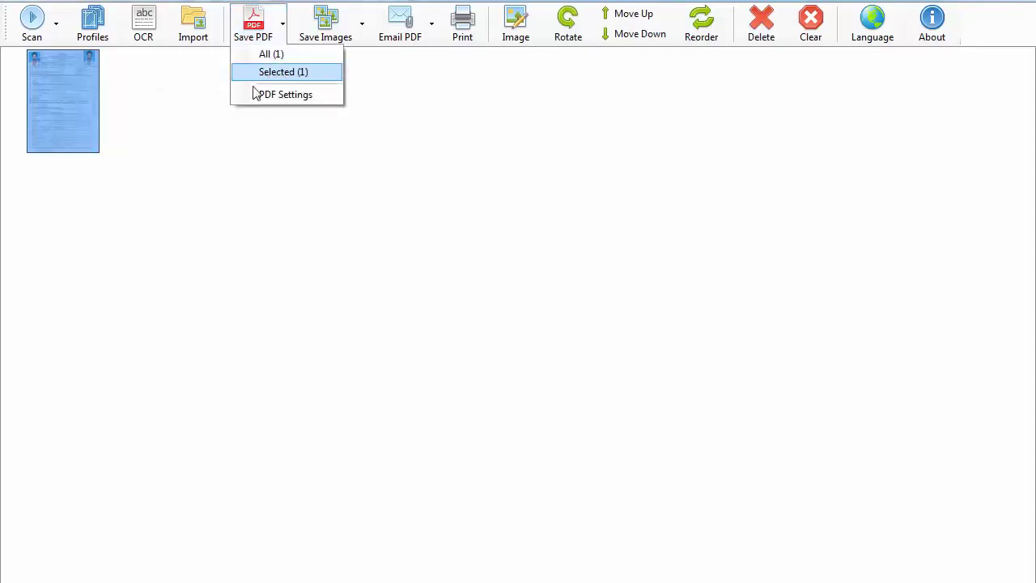
left_click(154, 133)
left_click(154, 134)
left_click(281, 40)
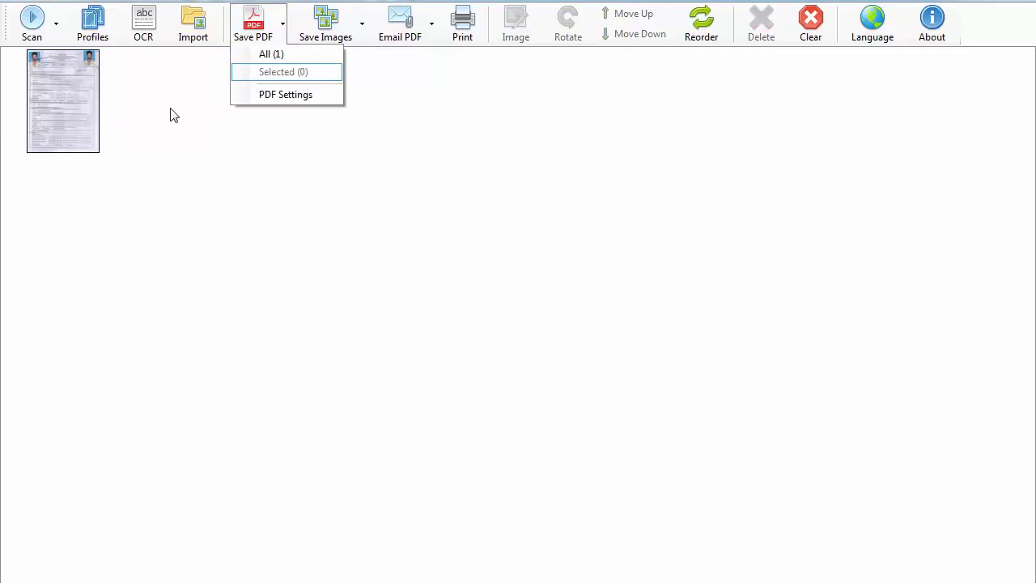
left_click(183, 111)
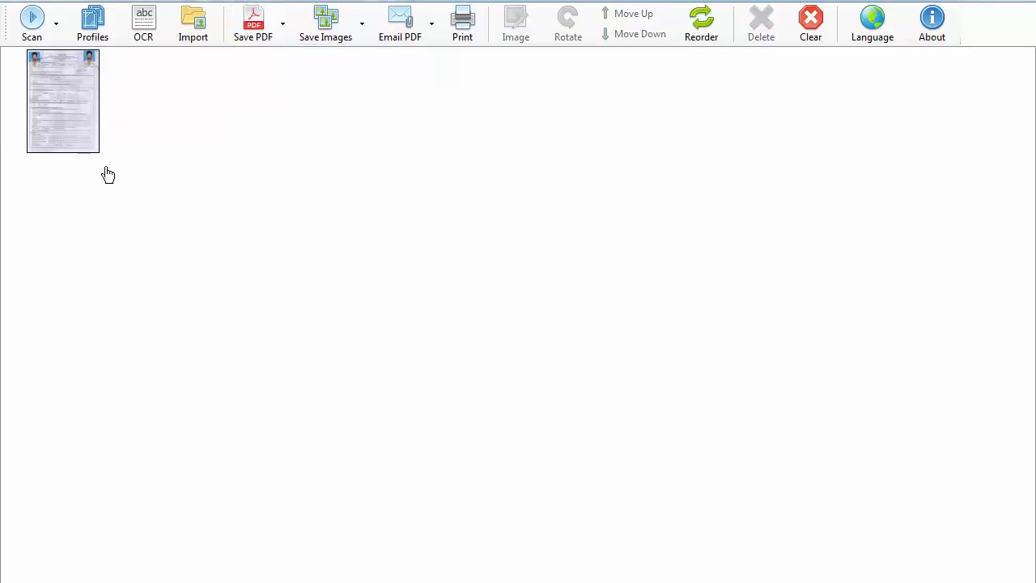
left_click(364, 39)
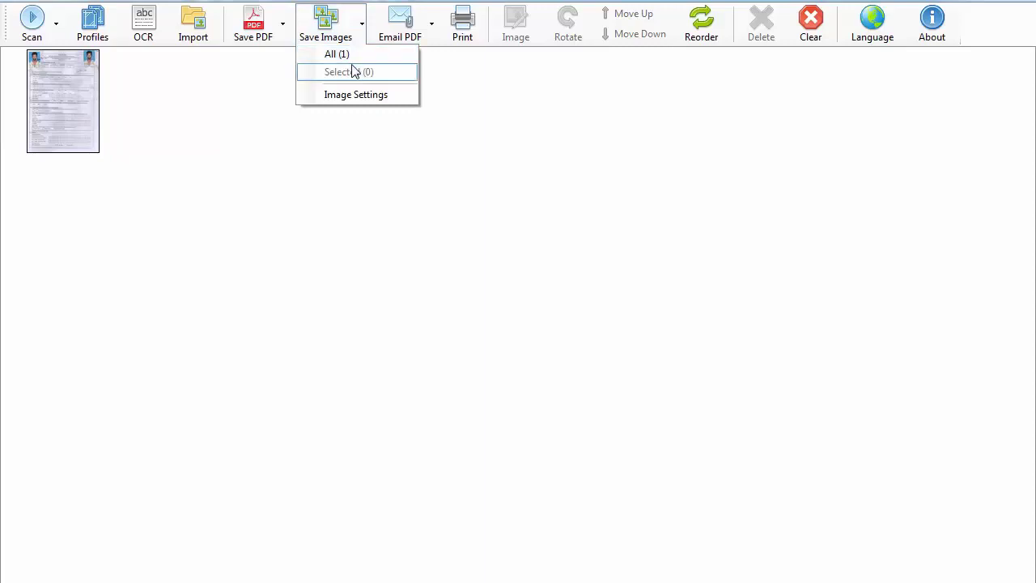
left_click(136, 123)
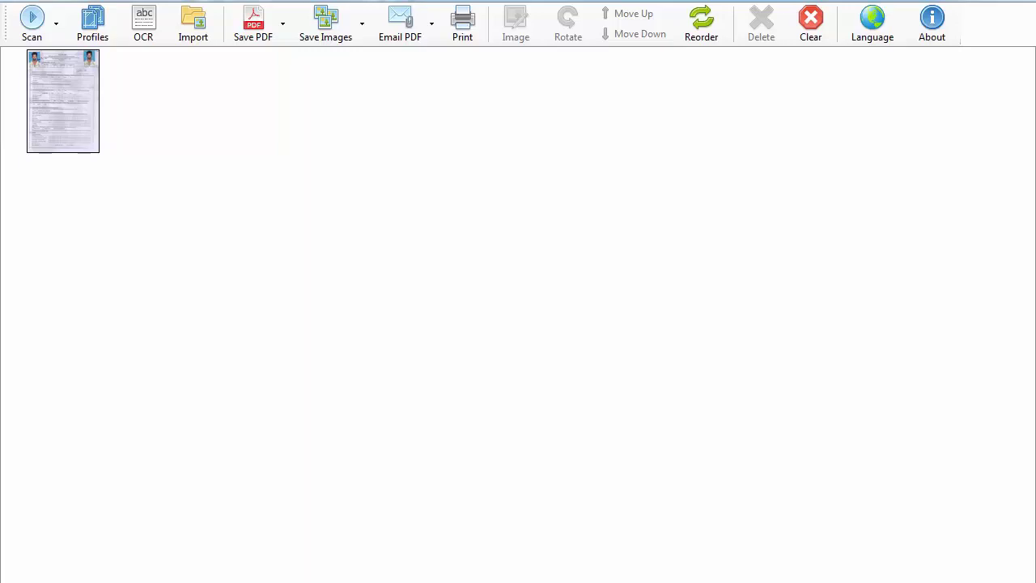
Switch to the Scanning and Cropping Utility and select EPSON L220/L360 Series 4.1 (32-32) as the scanner source.
key("super")
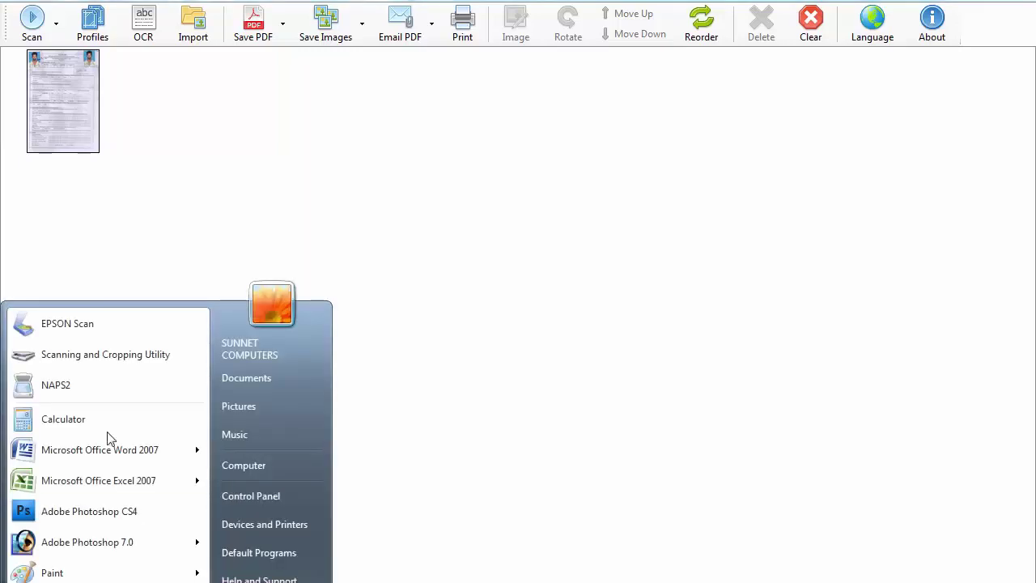
left_click(127, 362)
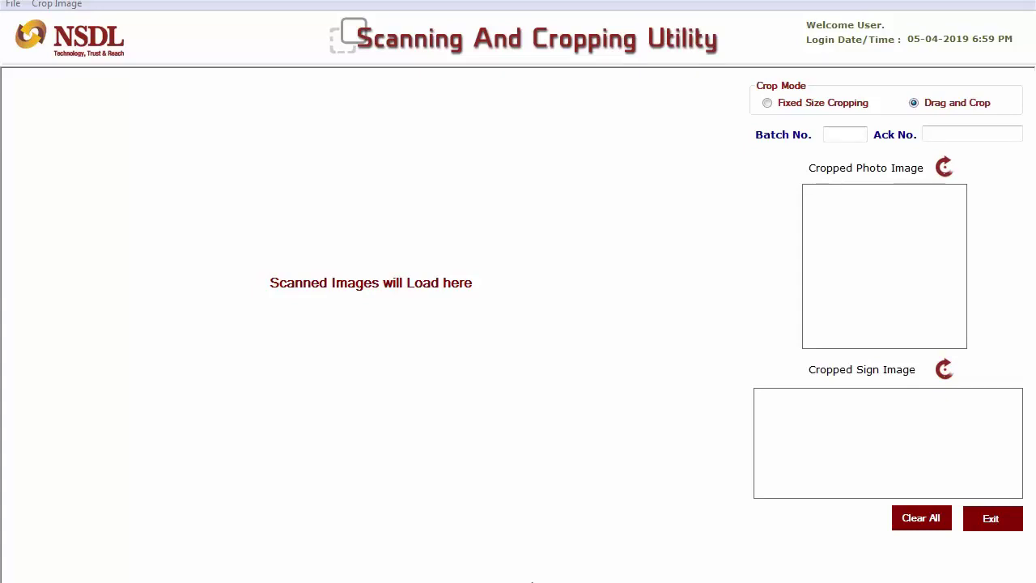
left_click(840, 135)
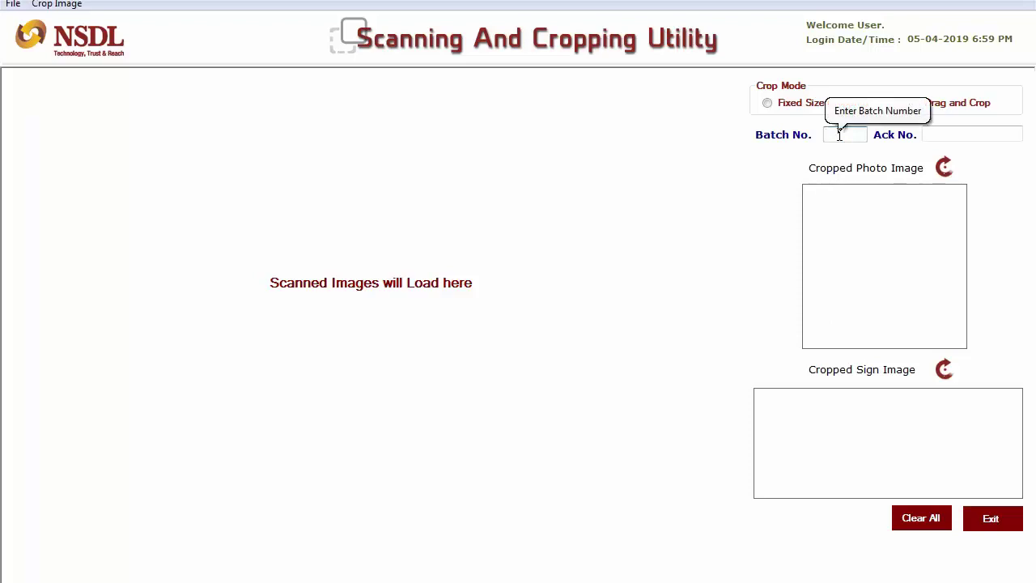
left_click(13, 5)
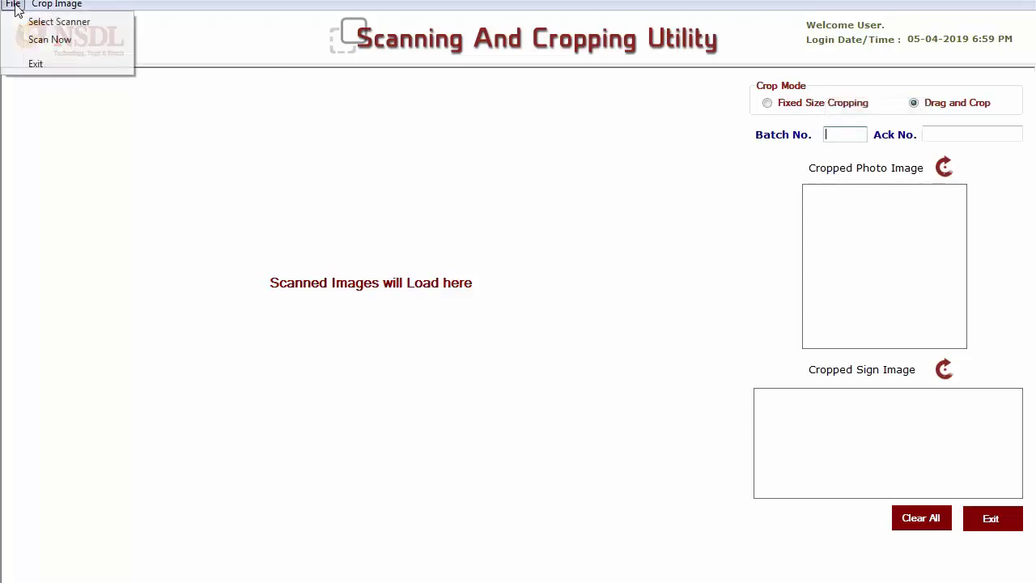
left_click(49, 22)
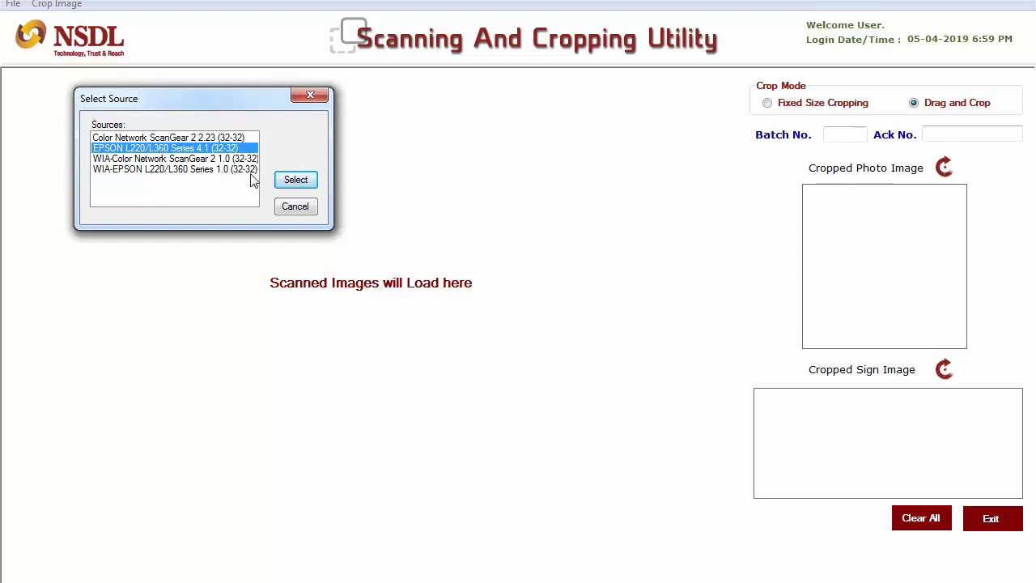
left_click(295, 180)
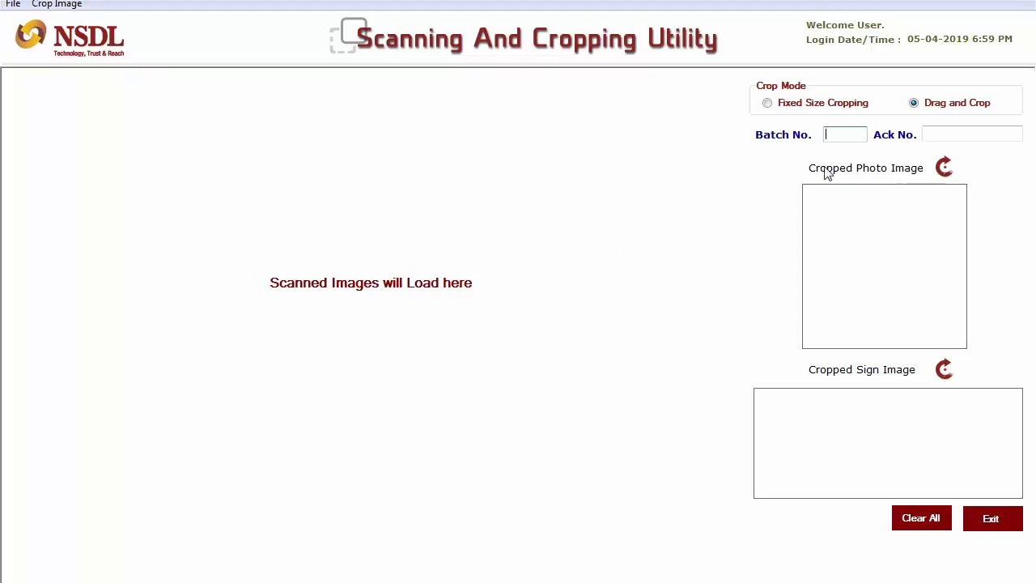
Enter batch number 000001 and fill in the acknowledgement number for the scan.
left_click(850, 139)
type("00000")
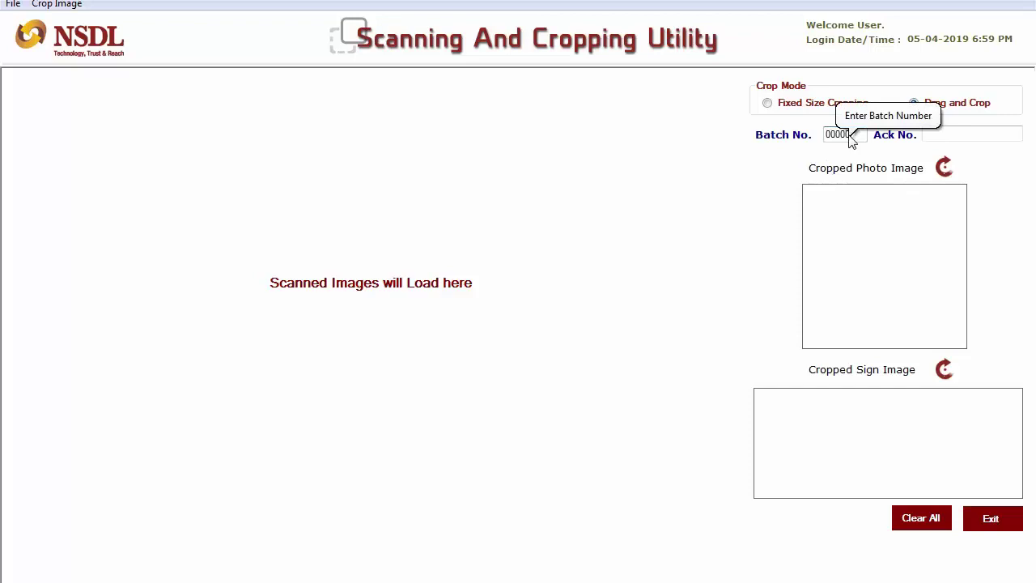
type("1")
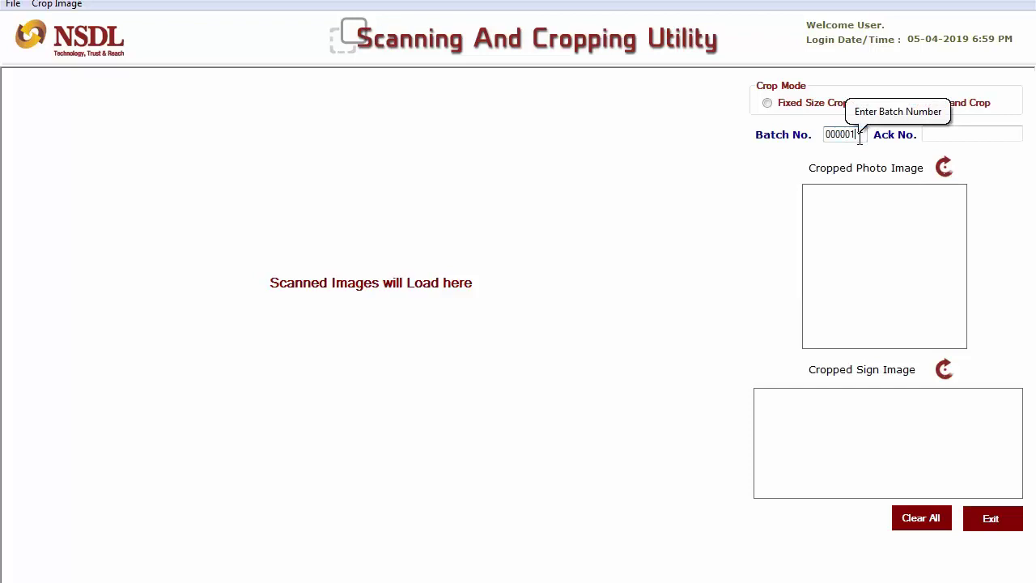
left_click(941, 135)
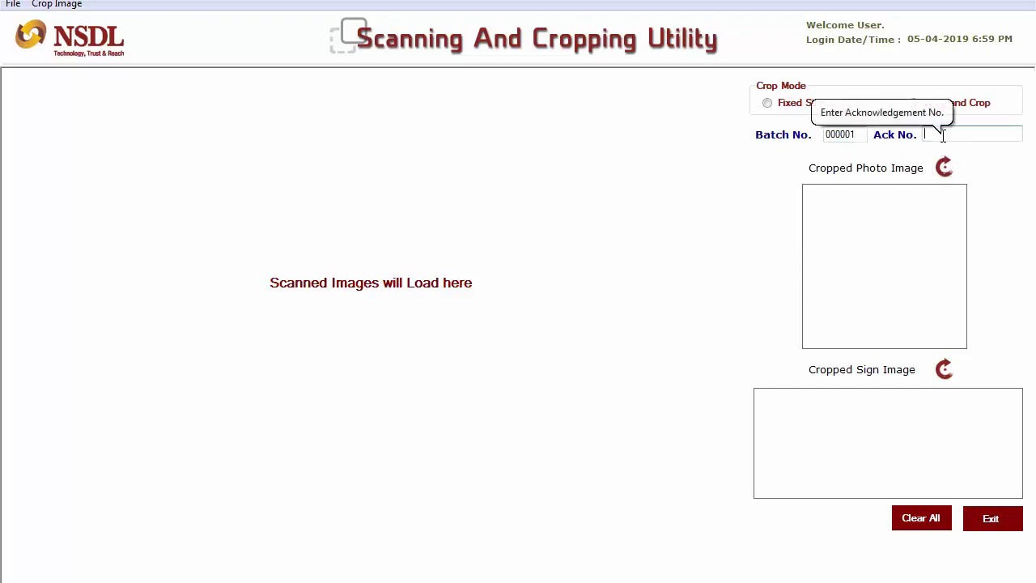
type("00000987")
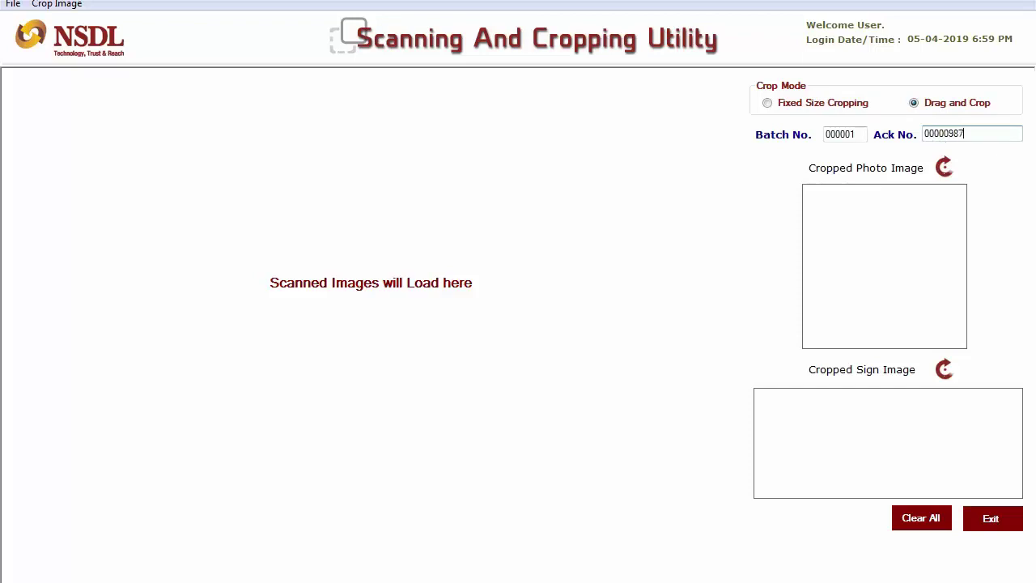
type("6543210")
Start a new scan with the resolution set to 200 dpi and preview the form.
left_click(13, 4)
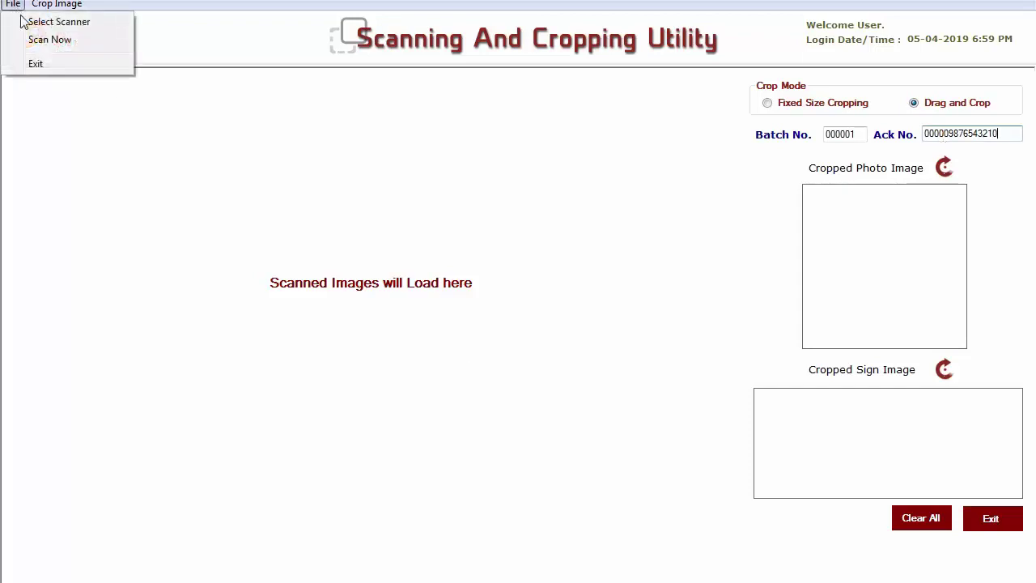
left_click(33, 37)
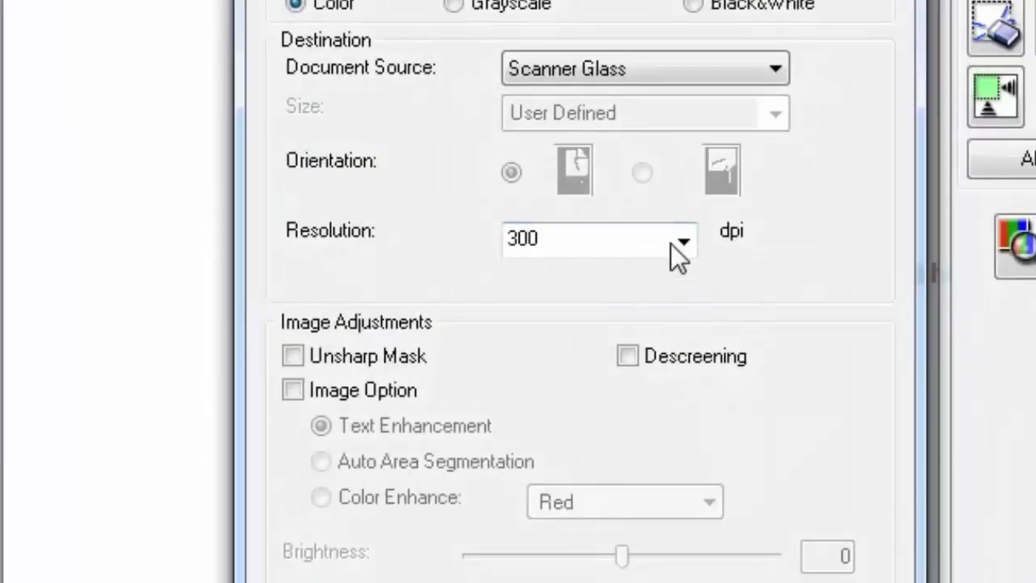
left_click(684, 243)
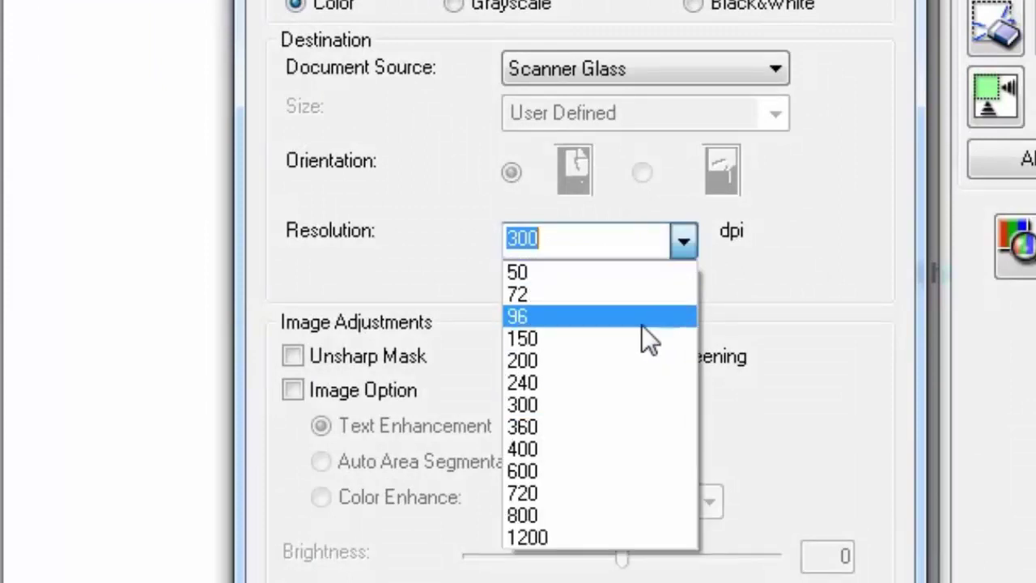
left_click(624, 357)
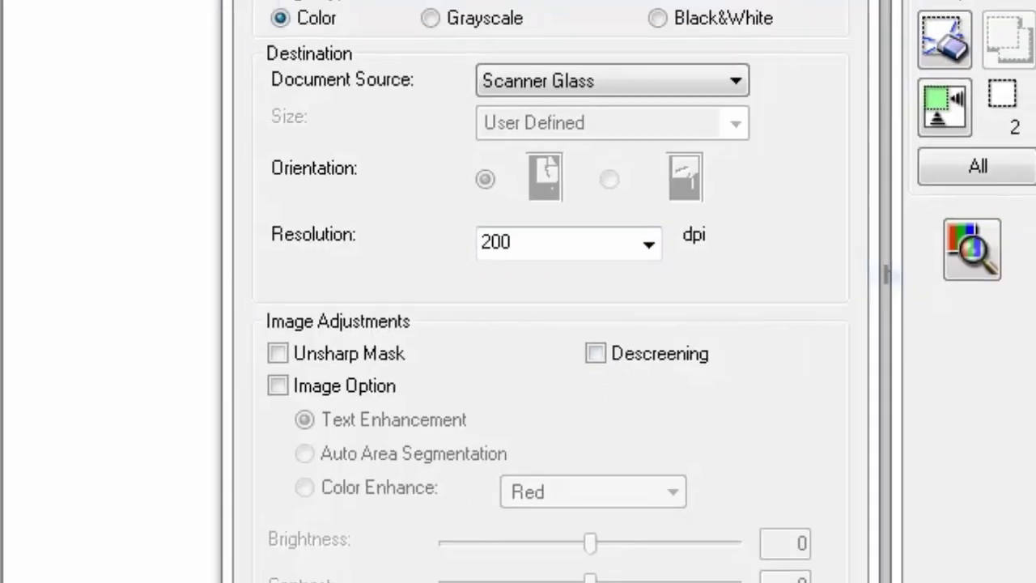
left_click(323, 573)
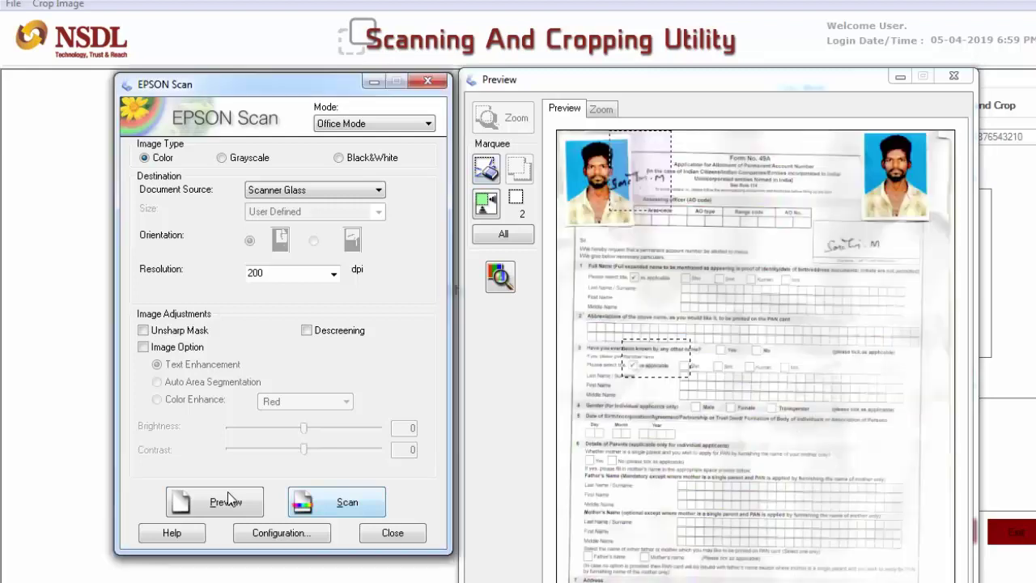
Replace the old marquees with one around the form's upper-right photo and signature, and scan only that area without adding another document.
left_click(671, 369)
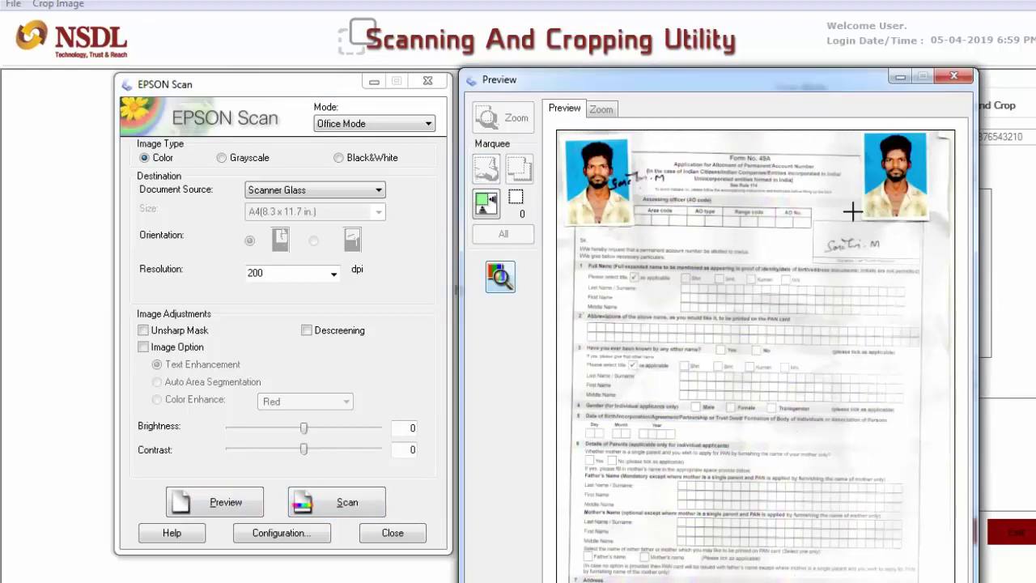
left_click(952, 130)
mouse_move(951, 129)
left_mouse_down()
mouse_move(863, 229)
mouse_move(804, 260)
left_mouse_up()
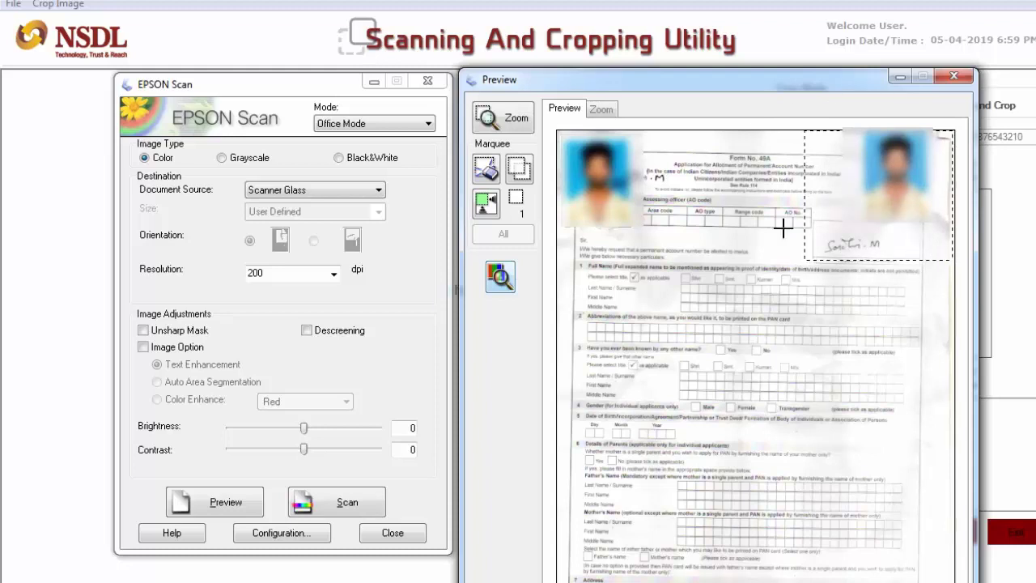
left_click(331, 515)
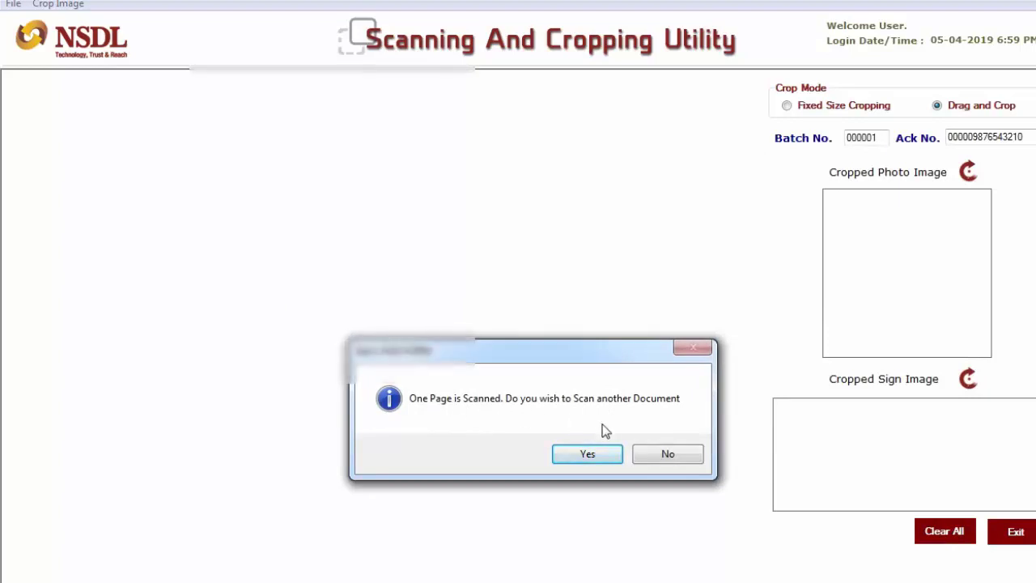
left_click(654, 455)
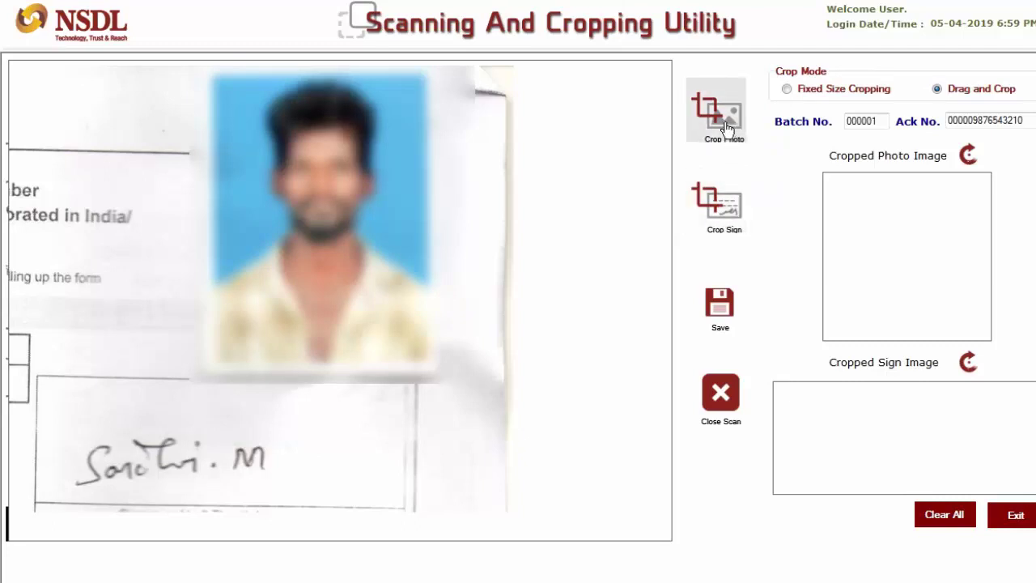
Crop the applicant's photo and signature from the scanned area and save the cropped images.
left_click_drag(225, 74, 423, 311)
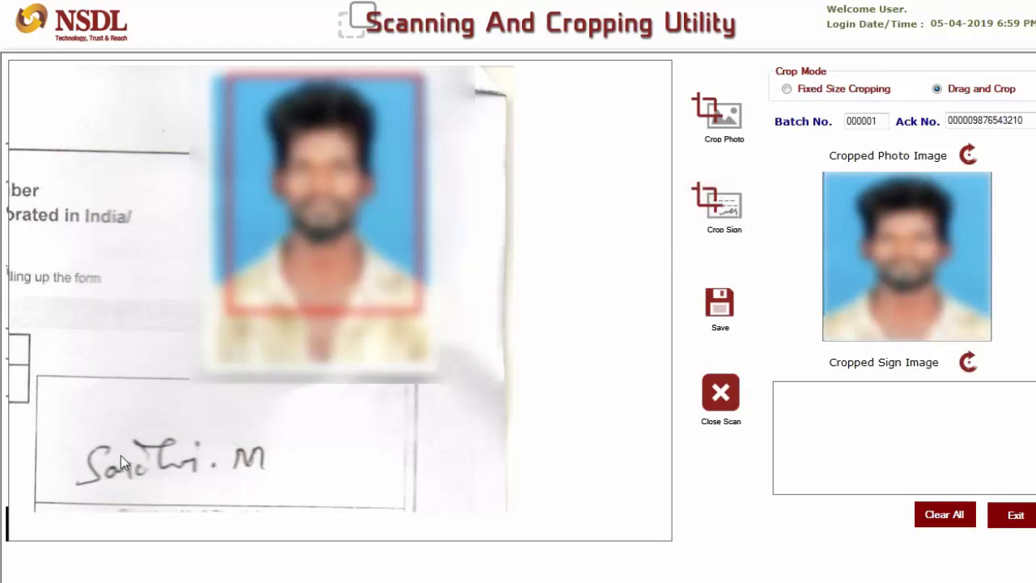
mouse_move(50, 401)
left_mouse_down()
mouse_move(95, 442)
mouse_move(197, 488)
mouse_move(291, 497)
left_mouse_up()
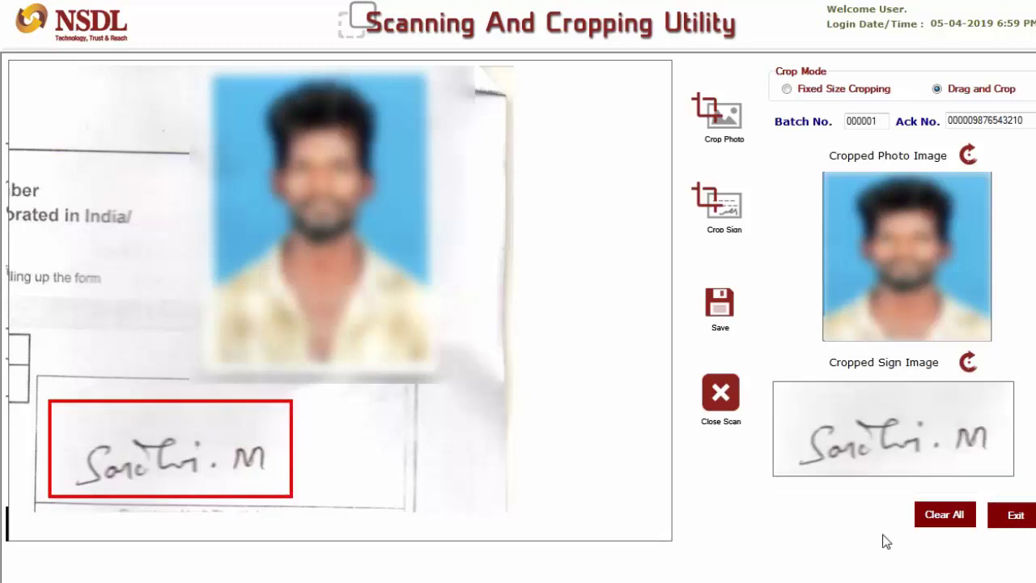
left_click(719, 306)
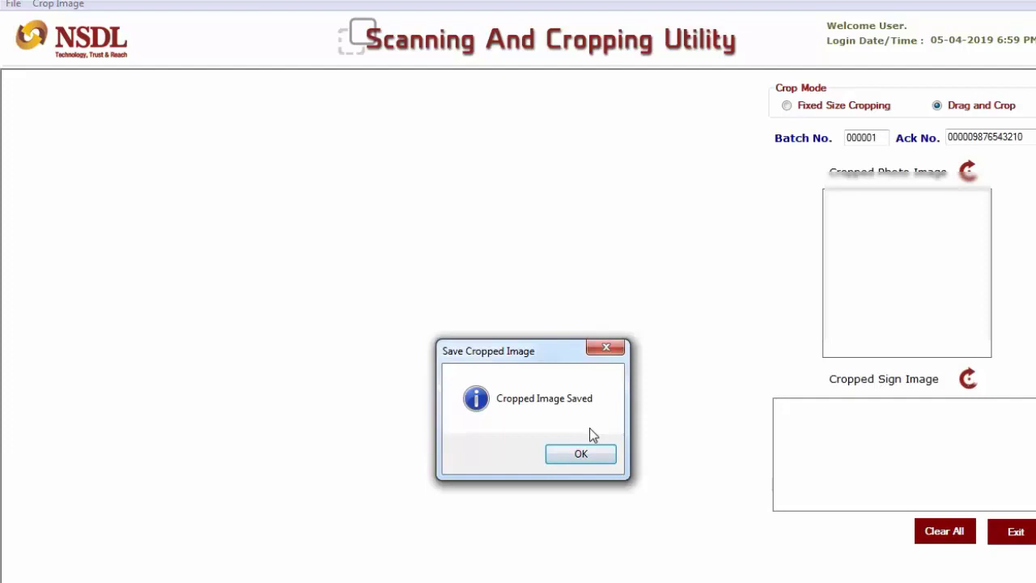
left_click(571, 458)
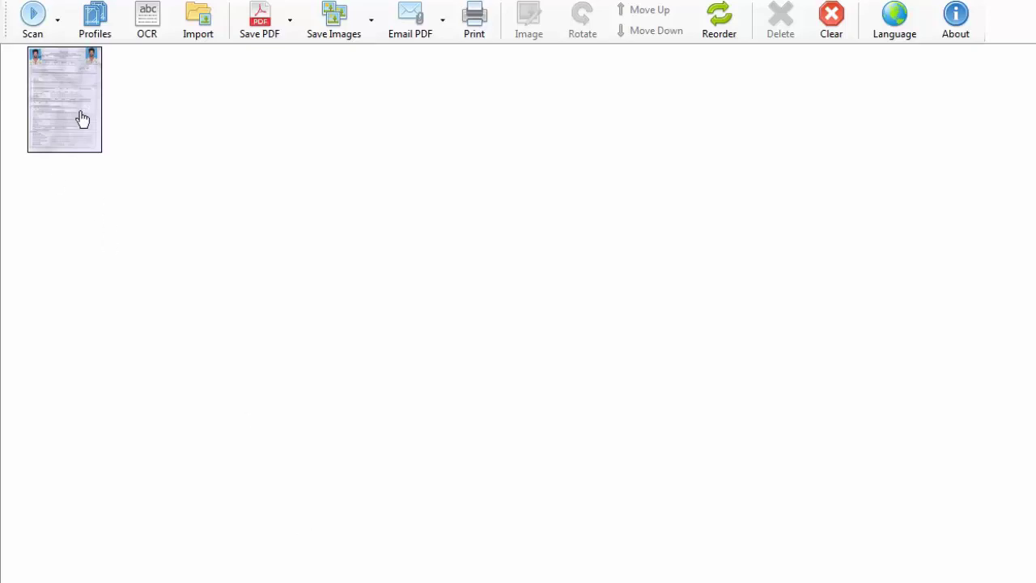
Start saving only the selected scanned page as an image in NAPS2, with the Videos library as the destination.
left_click(82, 121)
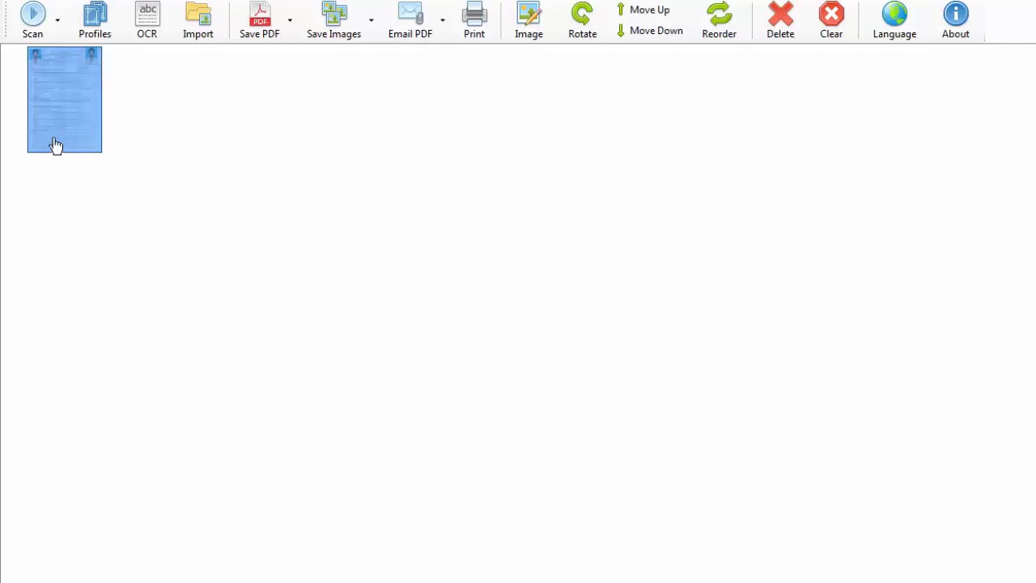
left_click(372, 39)
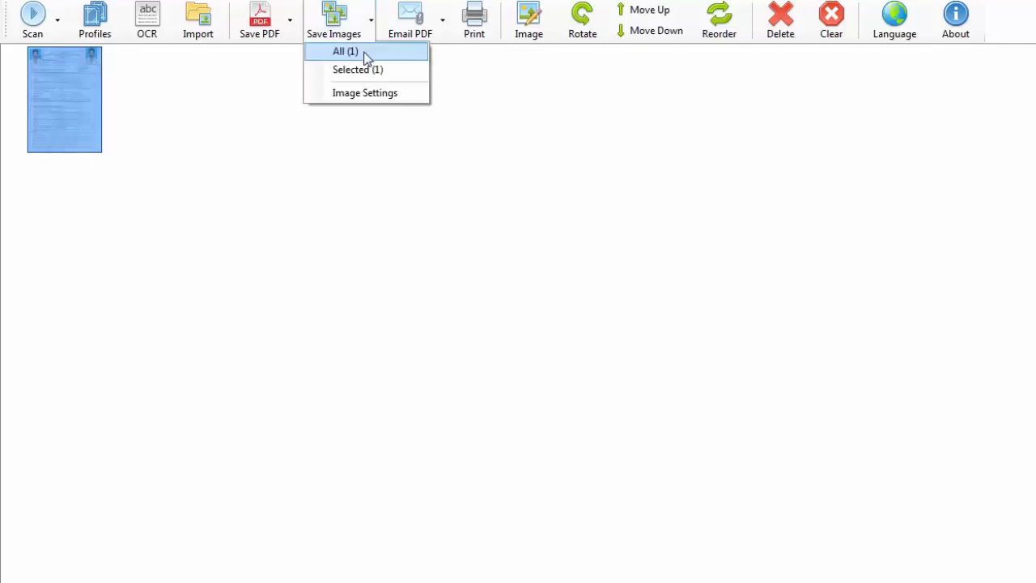
left_click(360, 69)
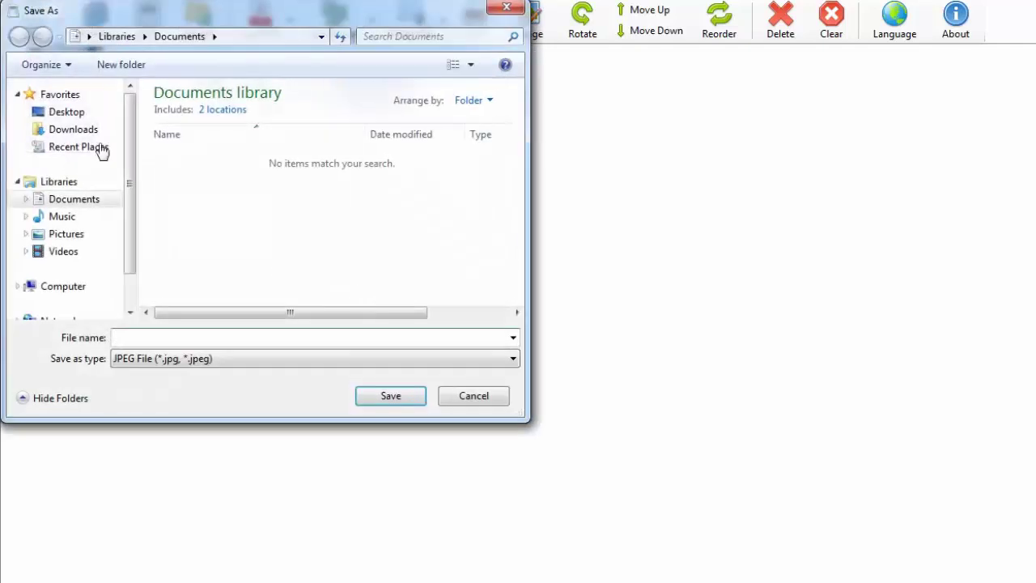
left_click(68, 113)
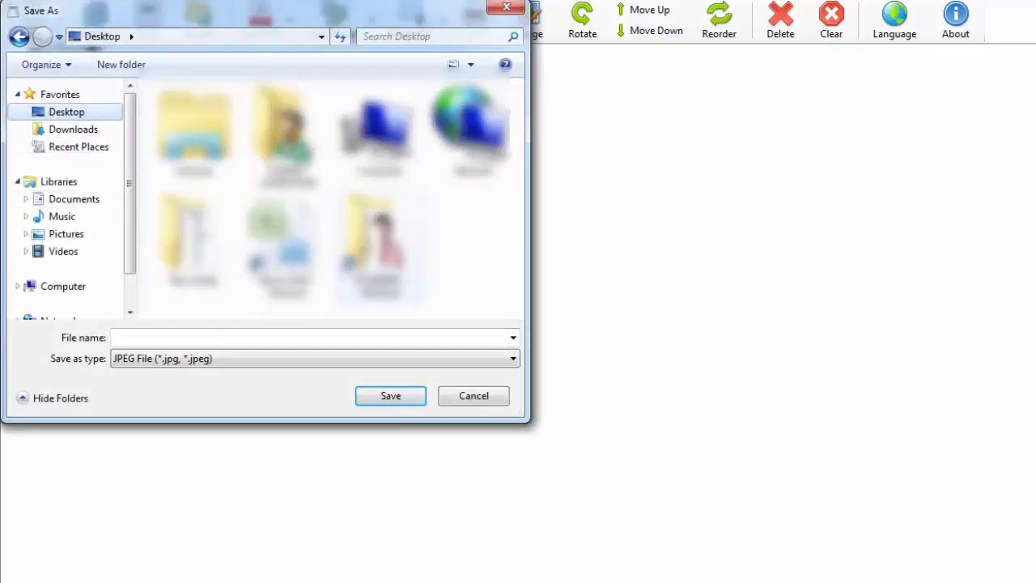
left_click(71, 130)
left_click(75, 234)
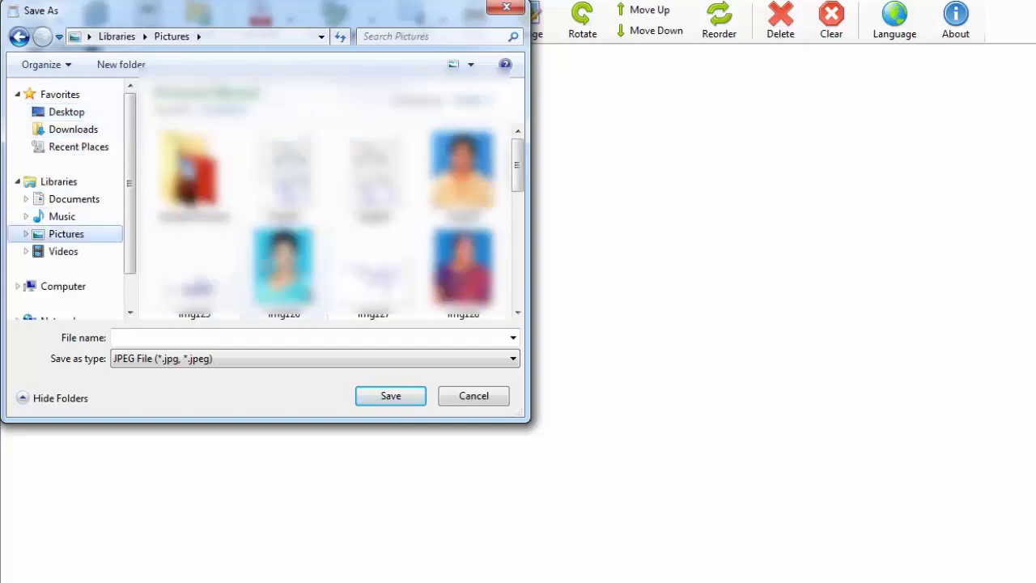
left_click(72, 253)
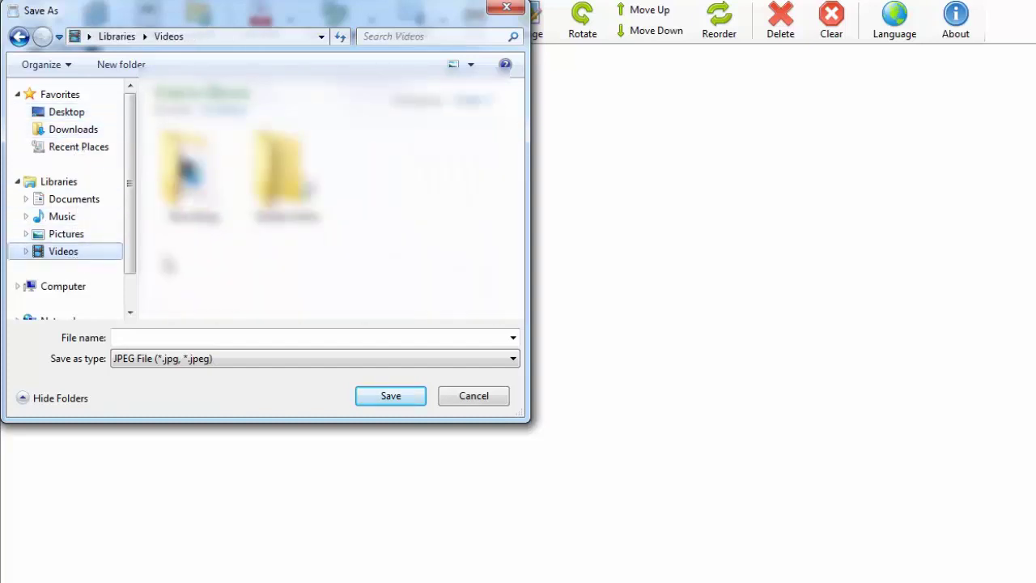
Name the JPEG file with the acknowledgement number and save it.
left_click(266, 337)
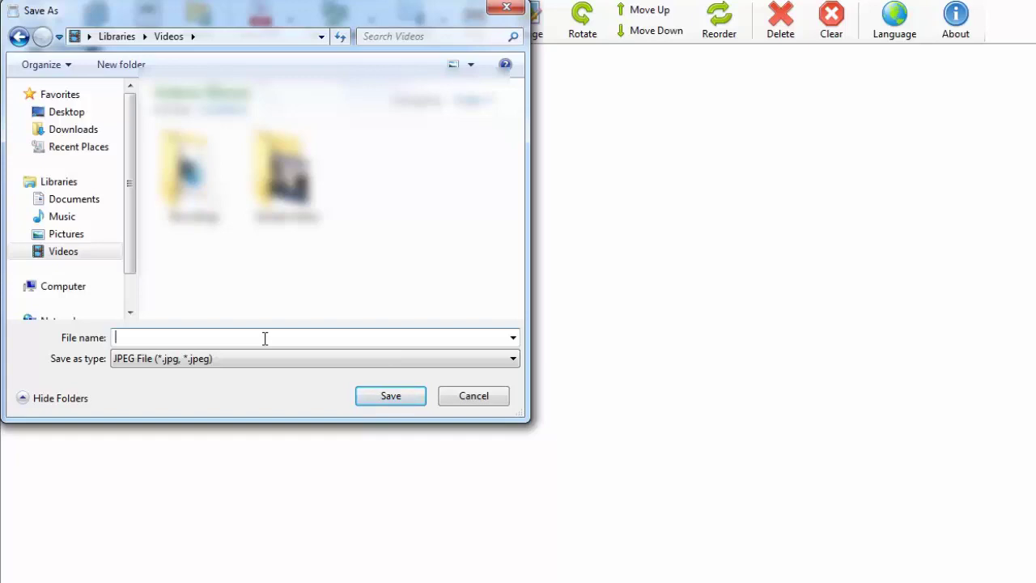
type("0000098")
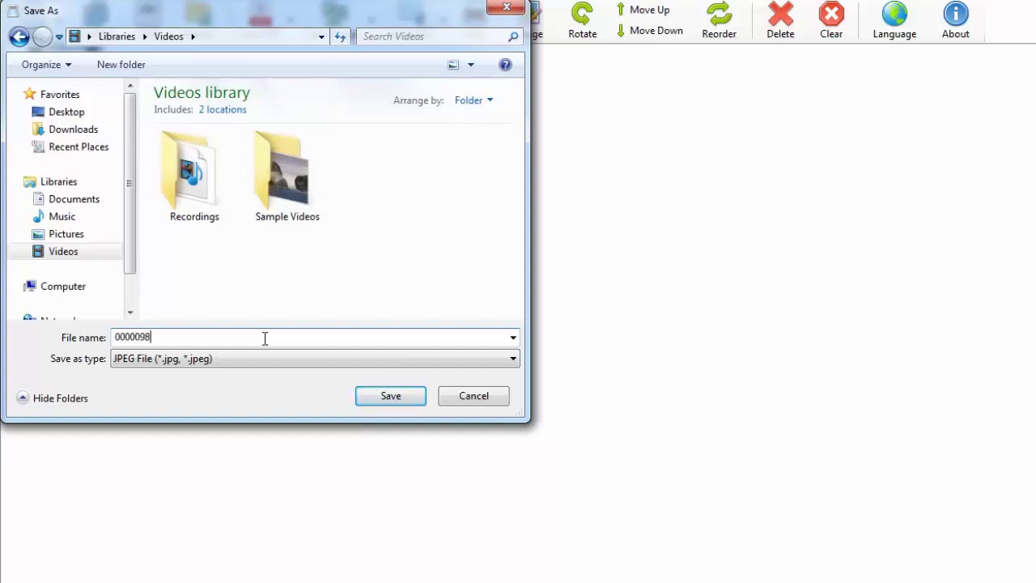
type("76543210")
left_click(389, 397)
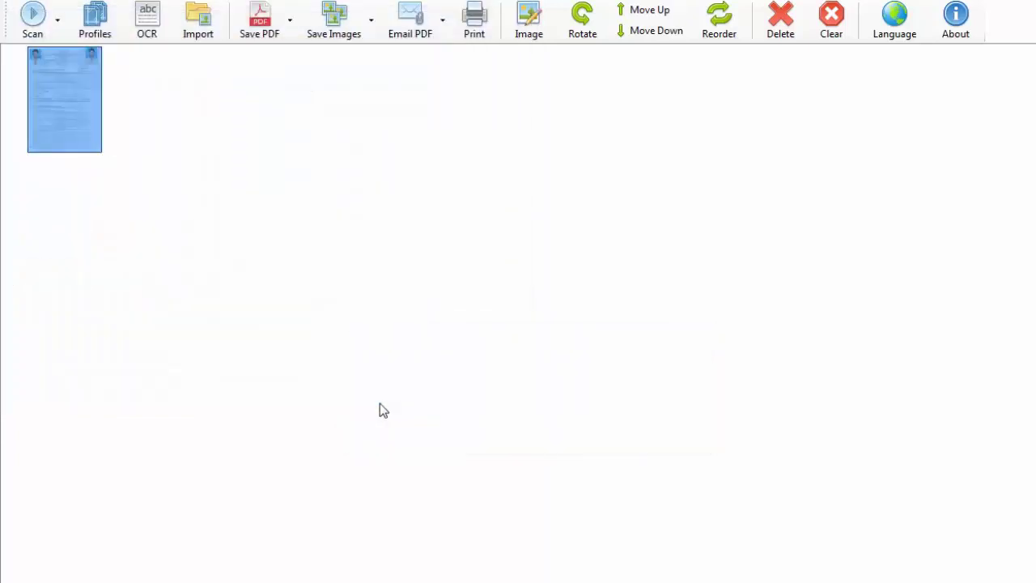
Switch back to the Scanning and Cropping Utility and open the Crop Image screen for existing scans.
left_click(361, 400)
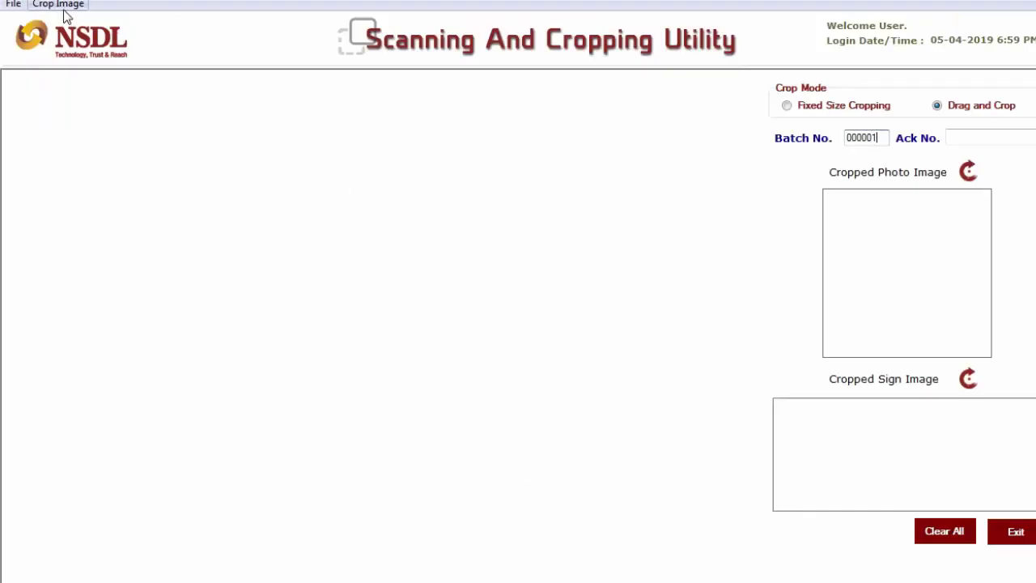
left_click(61, 5)
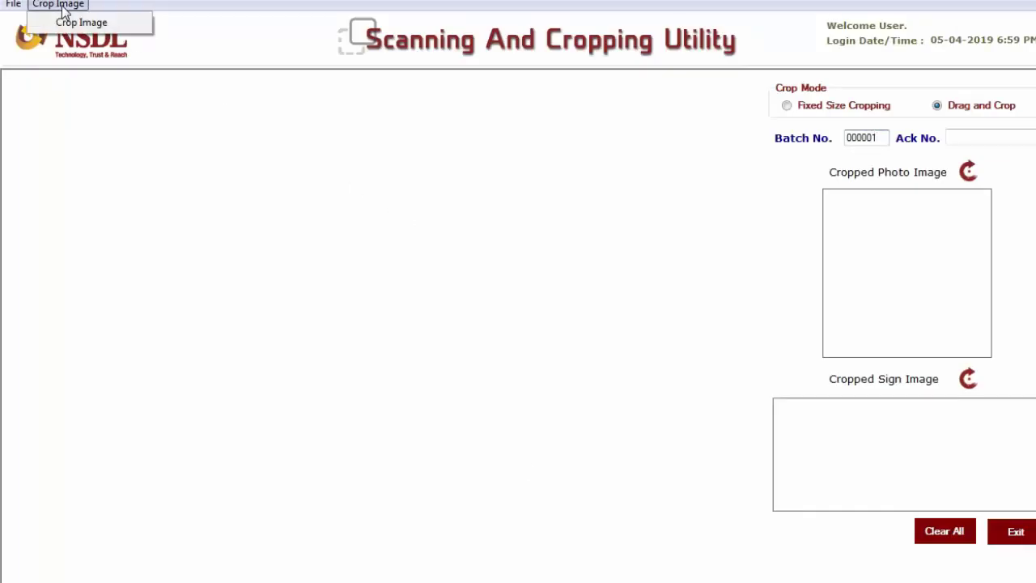
left_click(81, 25)
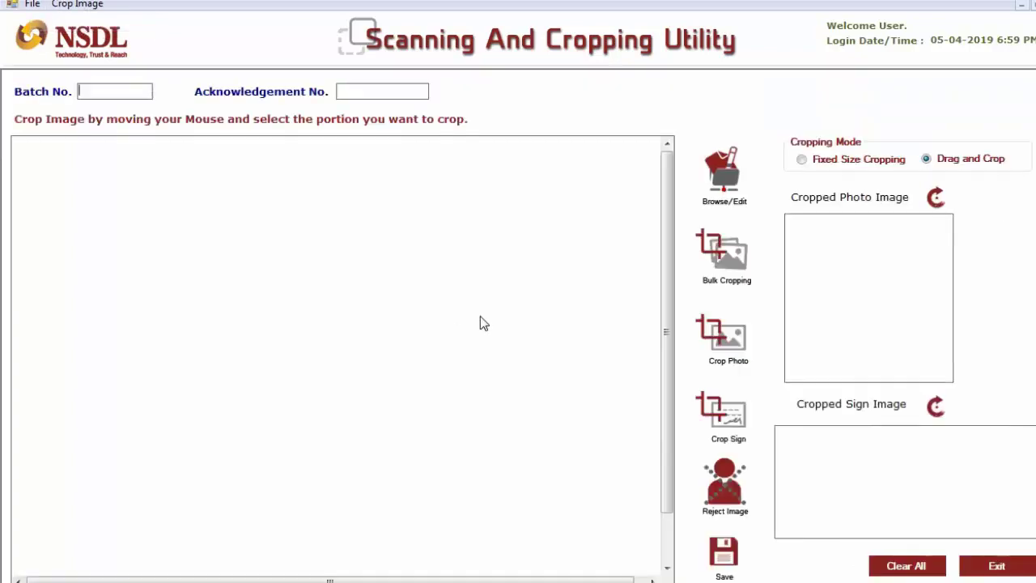
Set the batch number to 000070 and load the scanned form's JPEG file from the Videos library.
left_click(111, 89)
type("000070")
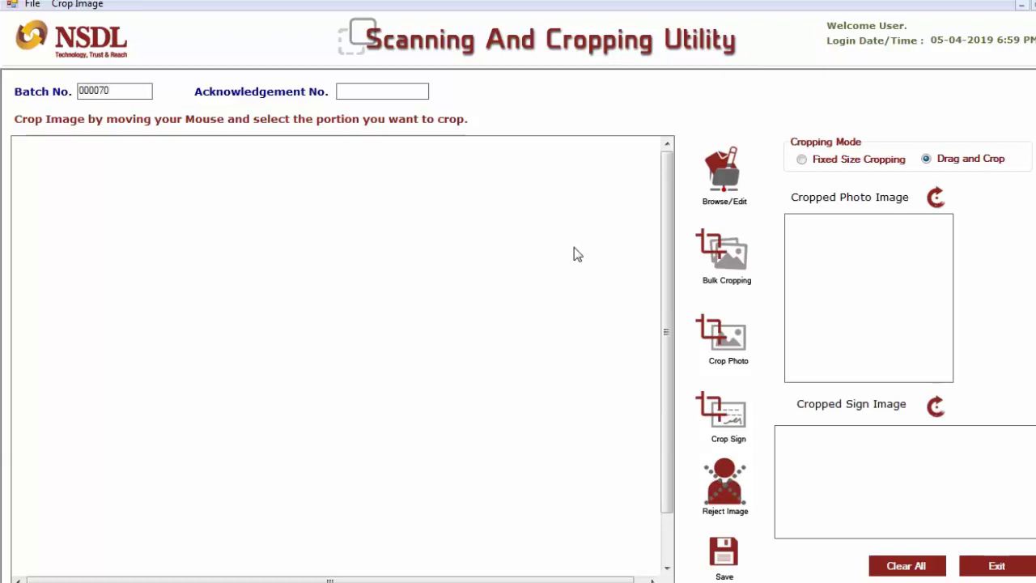
left_click(723, 198)
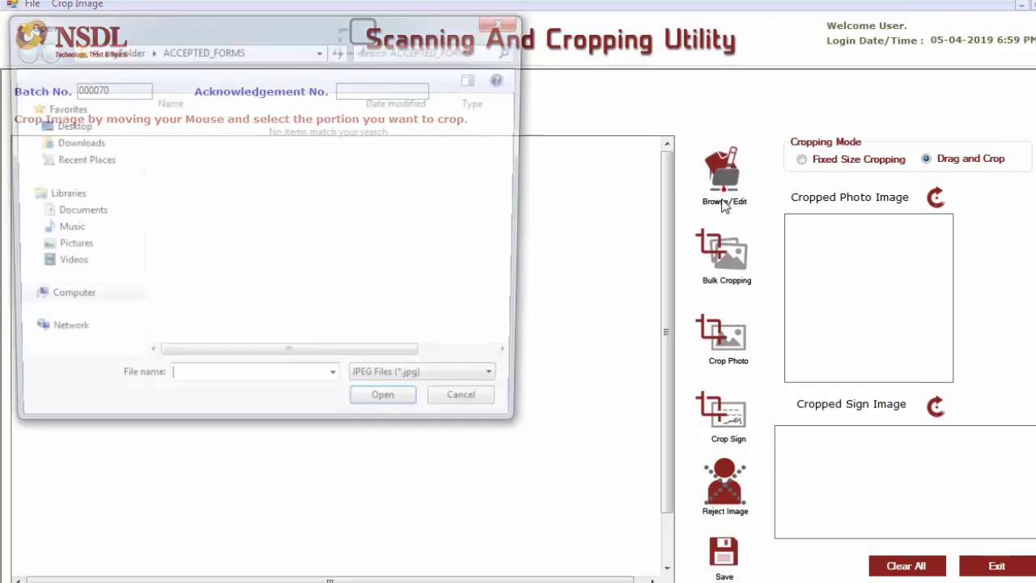
left_click(65, 265)
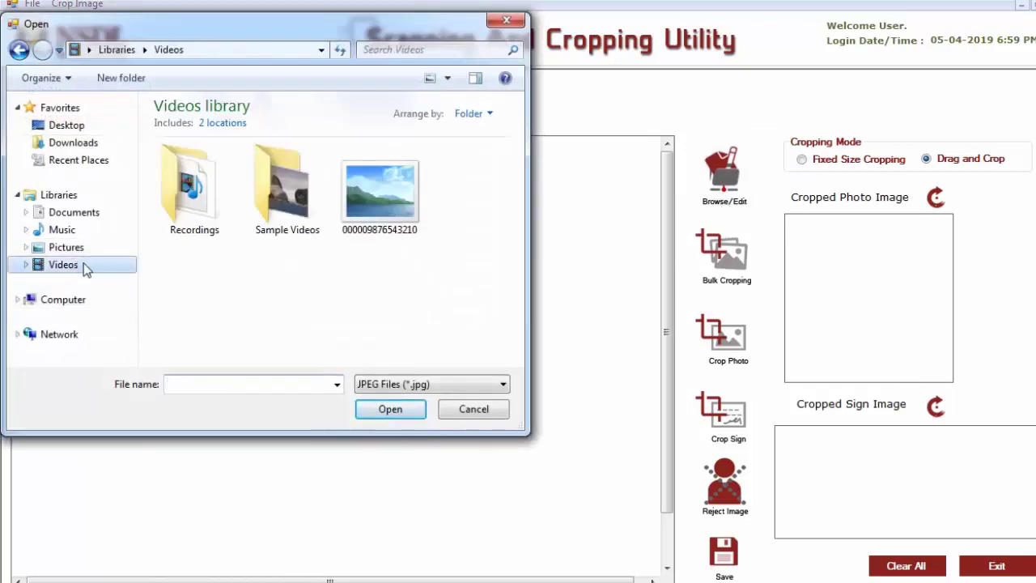
double_click(386, 209)
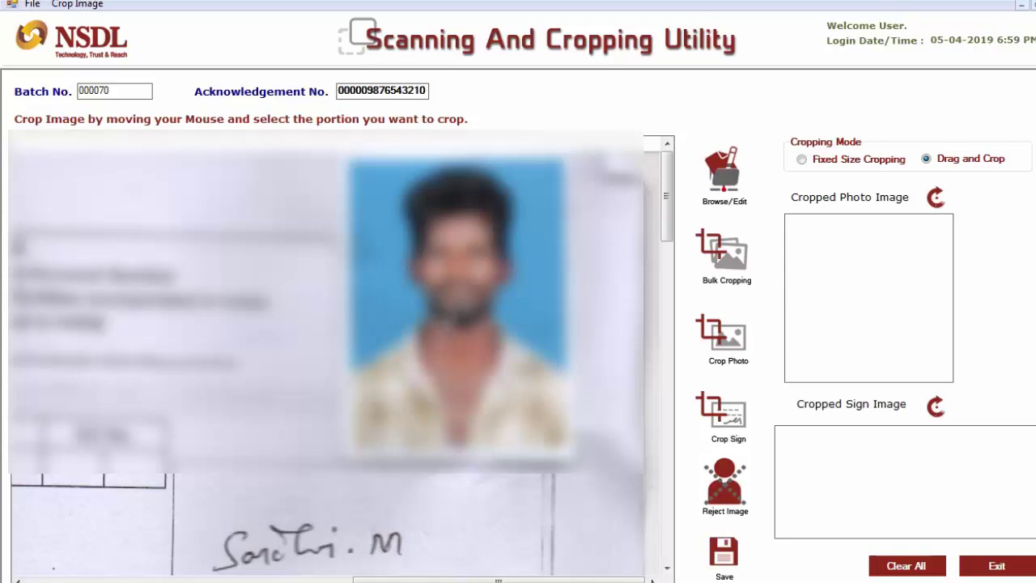
Start bulk cropping and crop the applicant's head-and-shoulders photo from the scanned form.
left_click(723, 275)
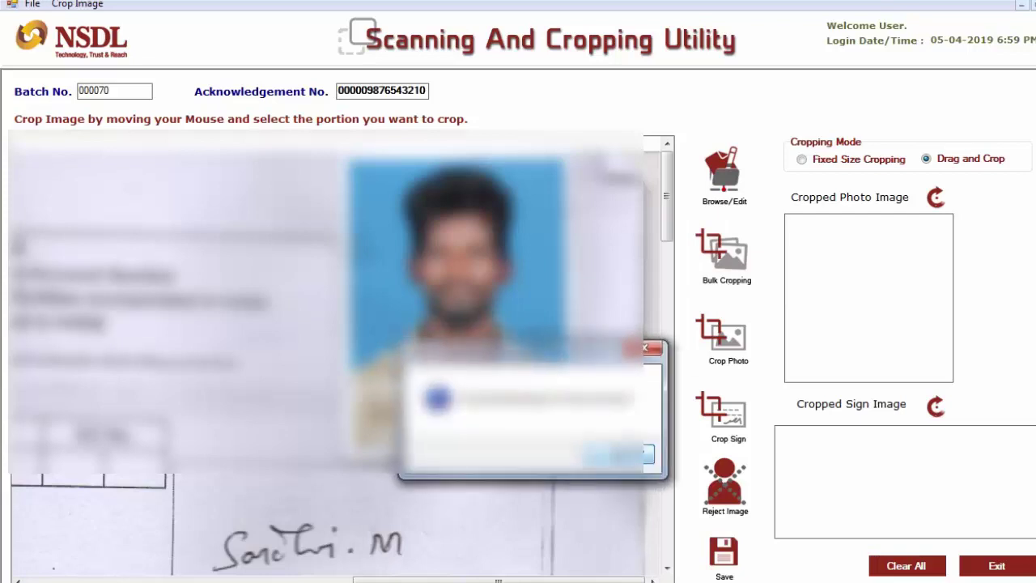
left_click(639, 454)
left_click_drag(356, 159, 562, 402)
left_click(723, 335)
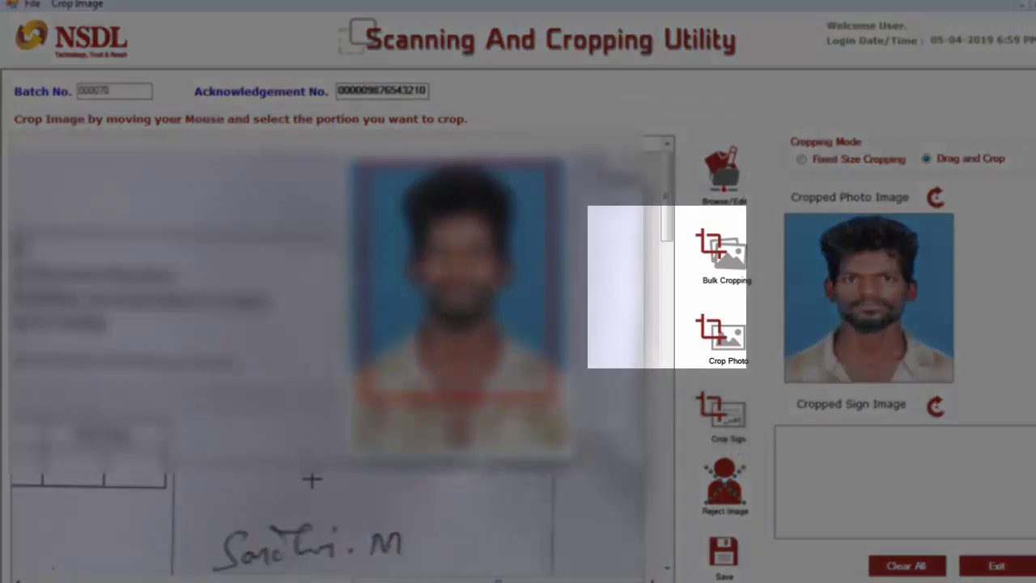
Crop the signature below the photo on the scanned form and save the cropped images.
left_click_drag(665, 235, 665, 273)
mouse_move(305, 386)
left_mouse_down()
mouse_move(433, 406)
mouse_move(405, 389)
left_mouse_up()
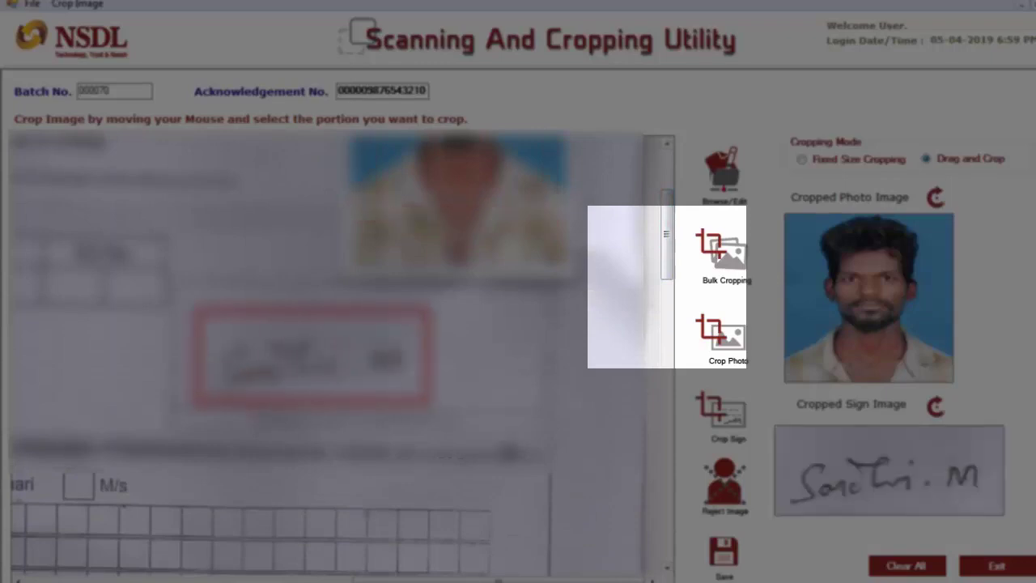
left_click(715, 564)
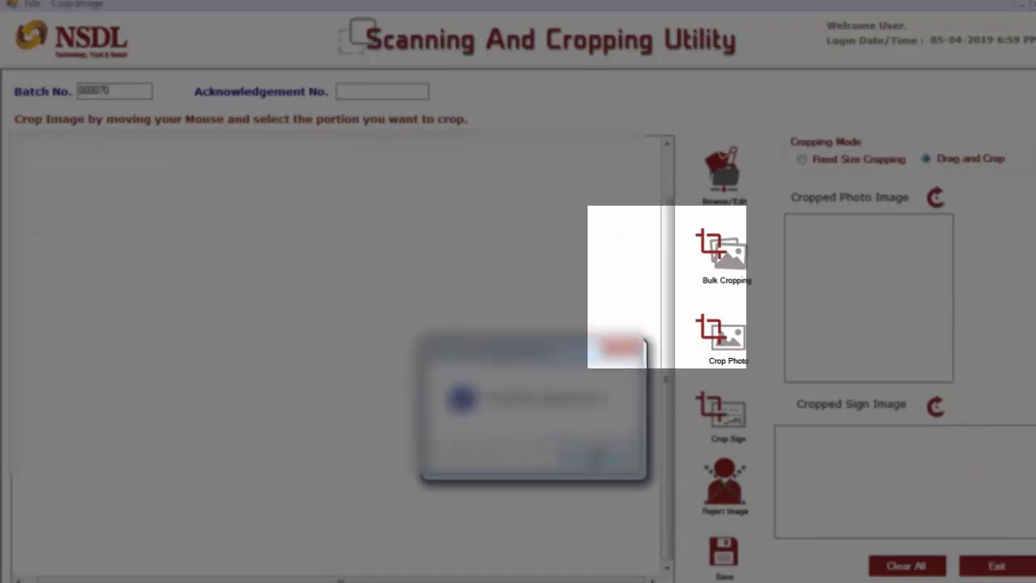
left_click(590, 459)
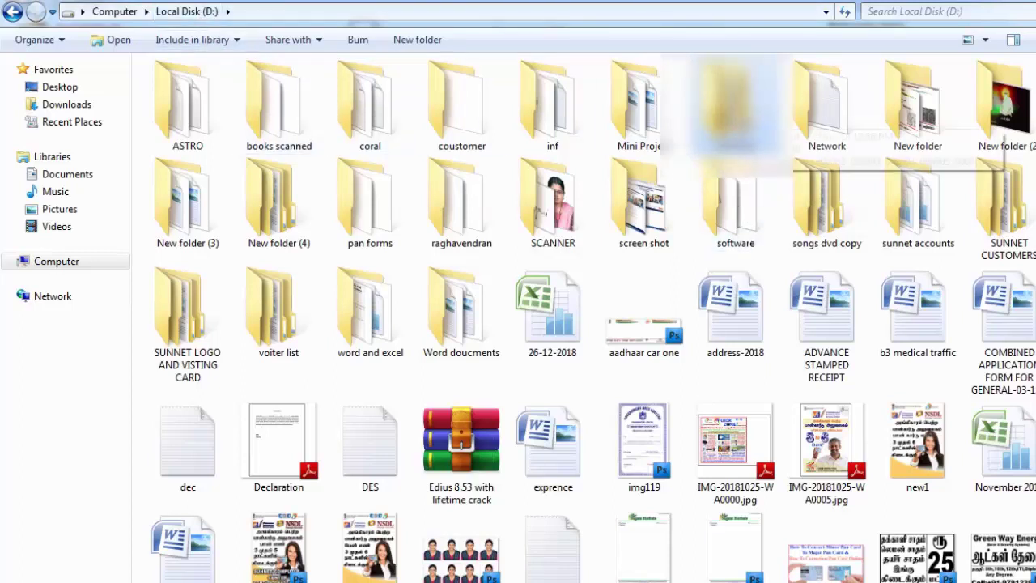
In Windows Explorer, open the batch folder 000070 inside myFolder on Local Disk (D:).
double_click(740, 121)
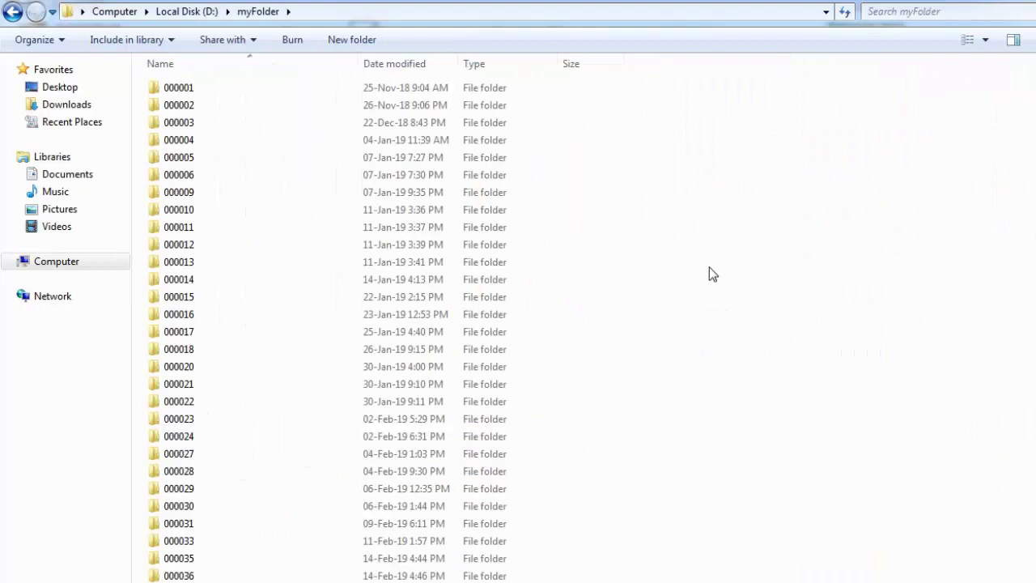
scroll(708, 267, "down", 8)
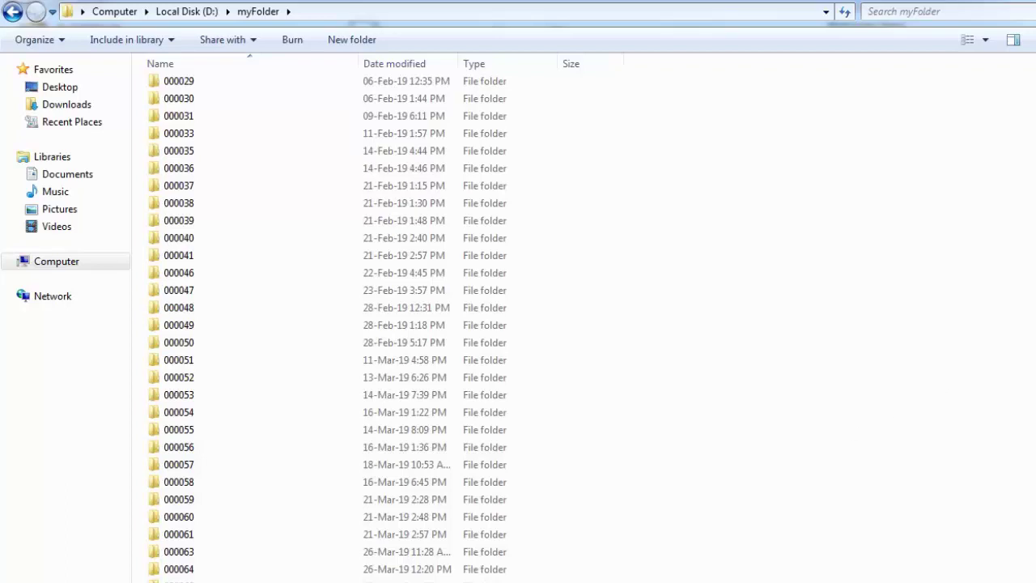
key("Return")
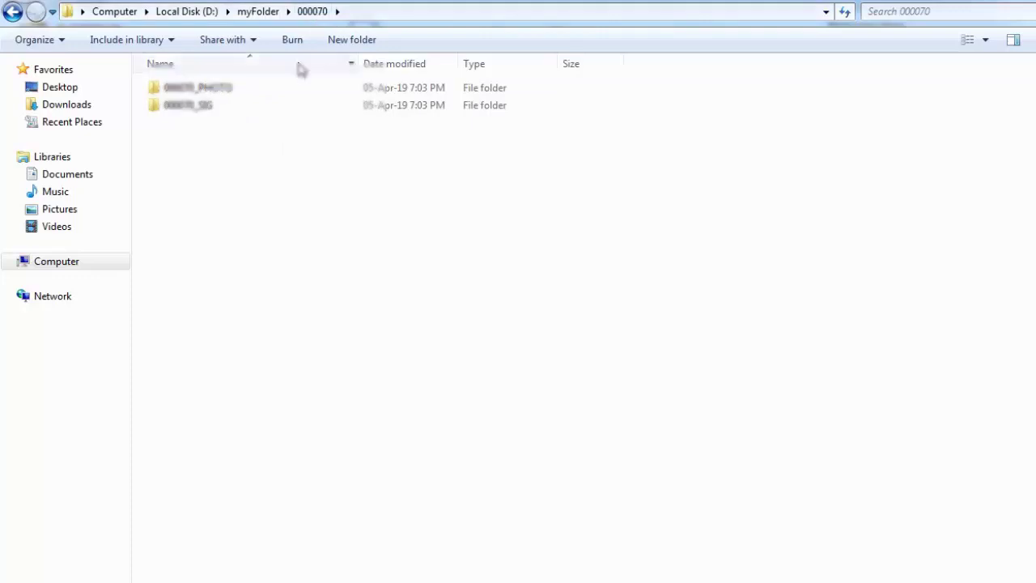
Check the saved crops in the 000070_PHOTO and 000070_SIG folders and return to myFolder.
double_click(242, 98)
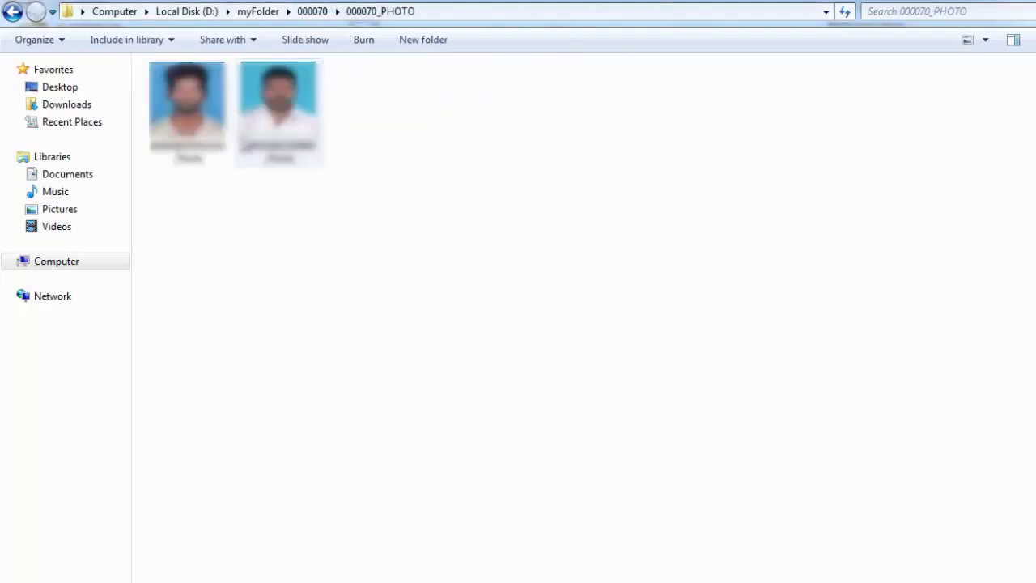
left_click(314, 13)
double_click(203, 103)
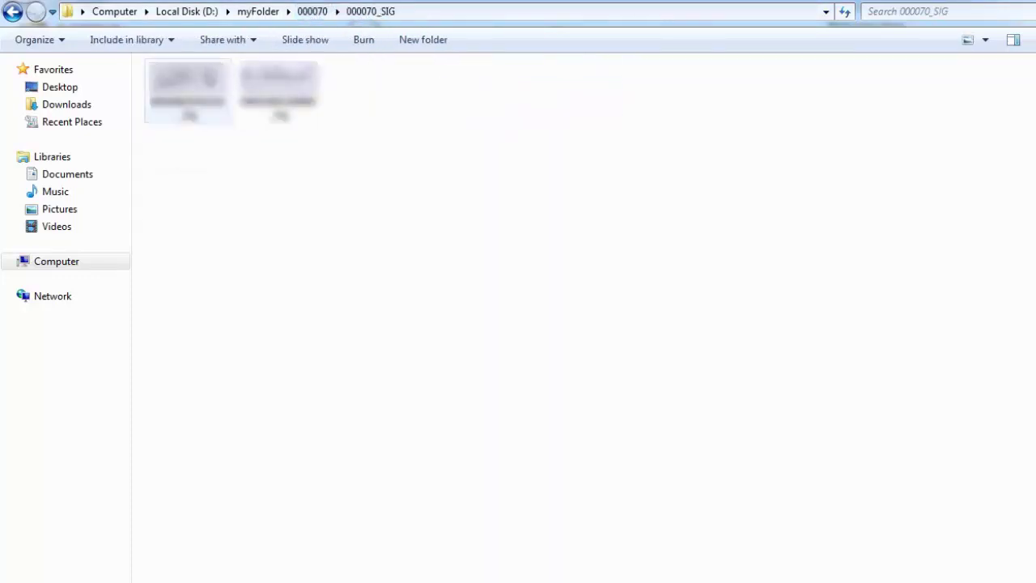
left_click(314, 13)
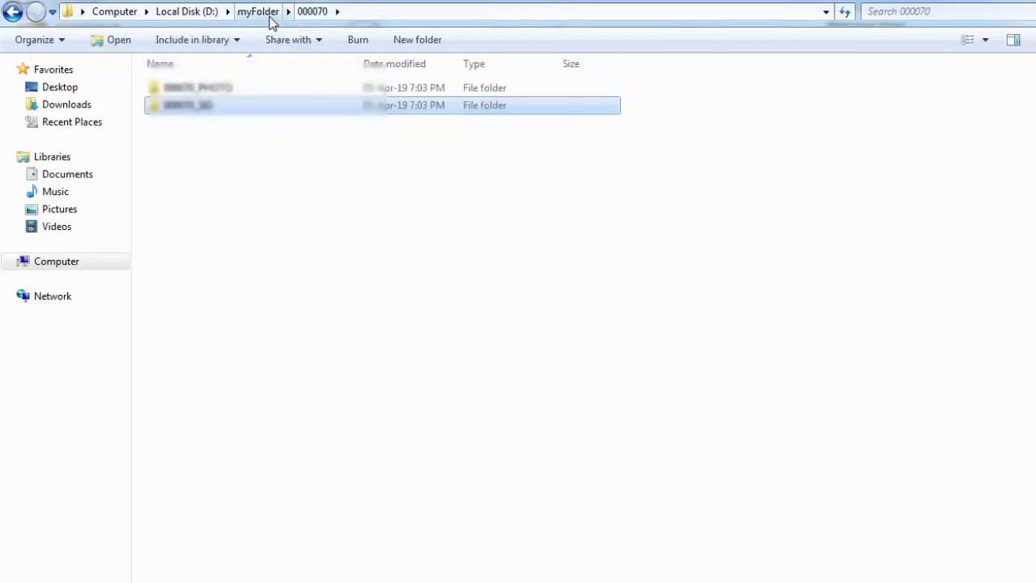
left_click(268, 13)
scroll(356, 364, "down", 1)
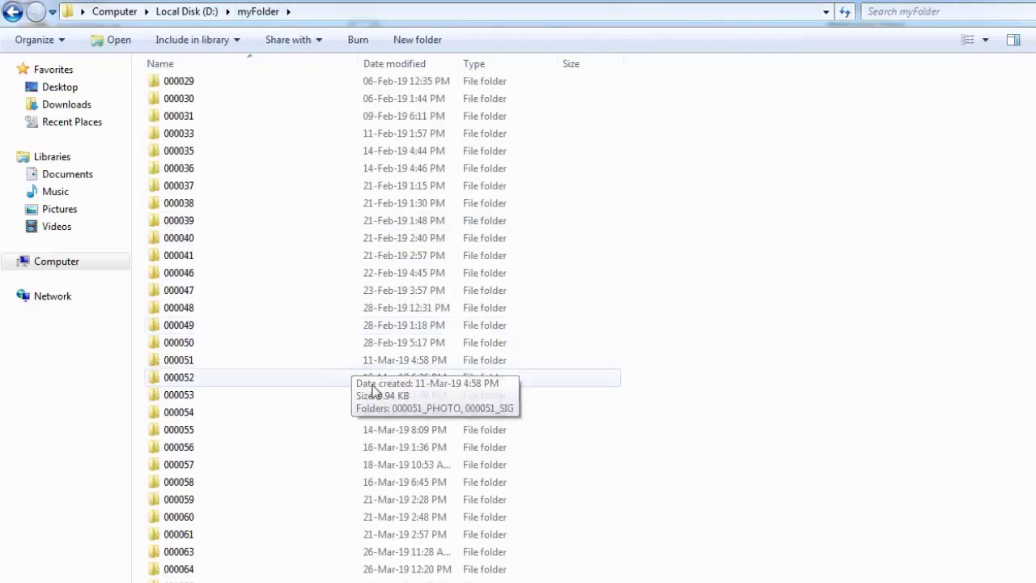